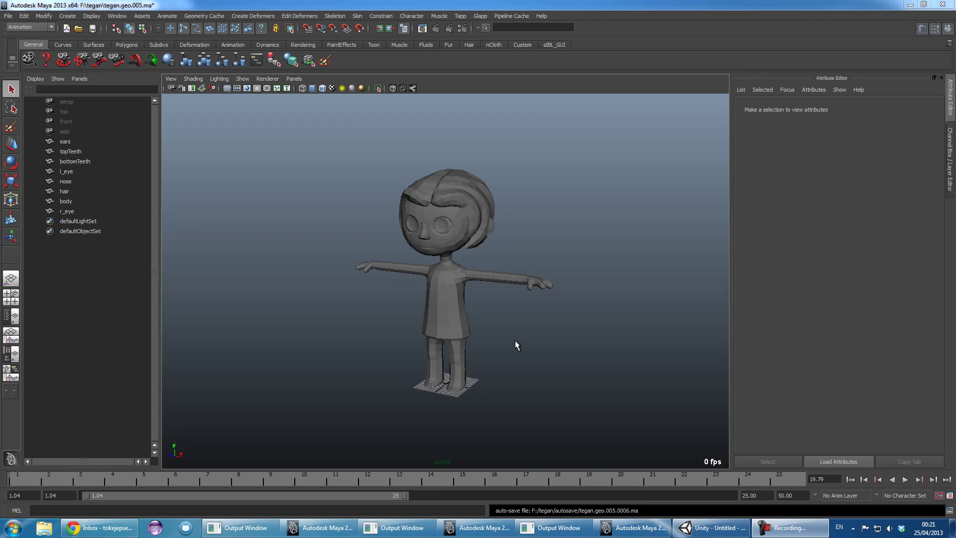
# - Orbit around the skinned character and switch to the tegan.skin.005.ma window from the taskbar
pyautogui.click(321, 528)
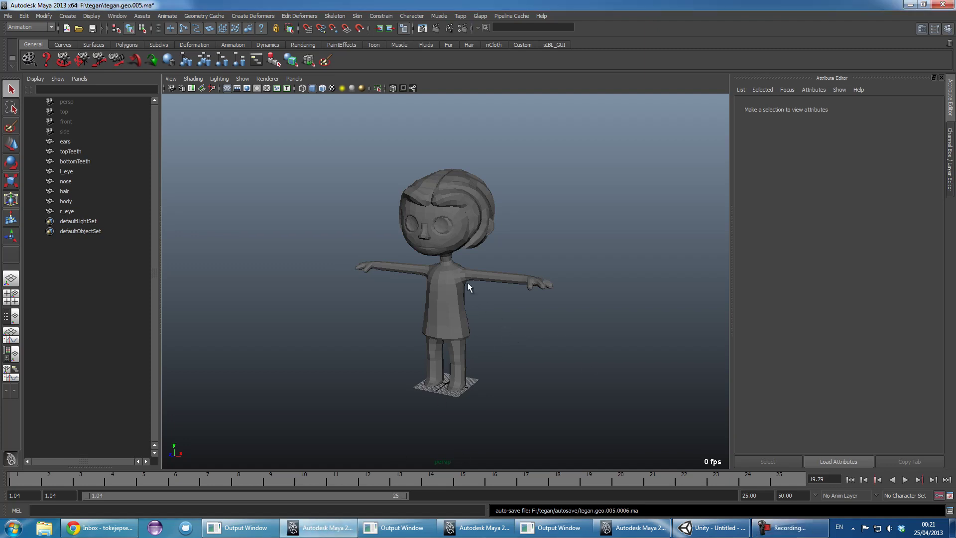
pyautogui.keyDown('alt'); pyautogui.moveTo(468, 282); pyautogui.dragTo(510, 334, button='right'); pyautogui.keyUp('alt')
pyautogui.keyDown('alt'); pyautogui.moveTo(509, 333); pyautogui.dragTo(370, 285); pyautogui.keyUp('alt')
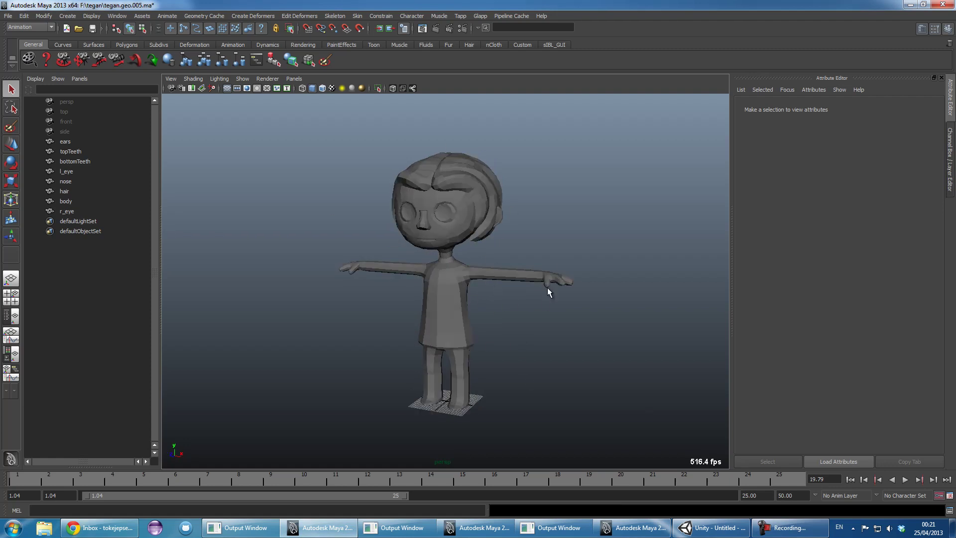
pyautogui.keyDown('alt'); pyautogui.moveTo(473, 340); pyautogui.dragTo(509, 346); pyautogui.keyUp('alt')
pyautogui.keyDown('alt'); pyautogui.moveTo(467, 287); pyautogui.dragTo(621, 370); pyautogui.keyUp('alt')
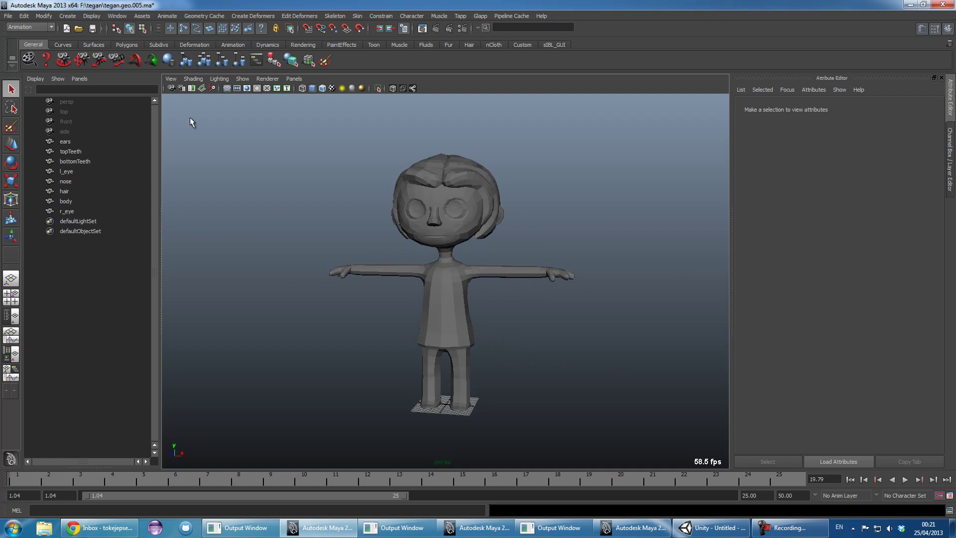
pyautogui.moveTo(476, 528)
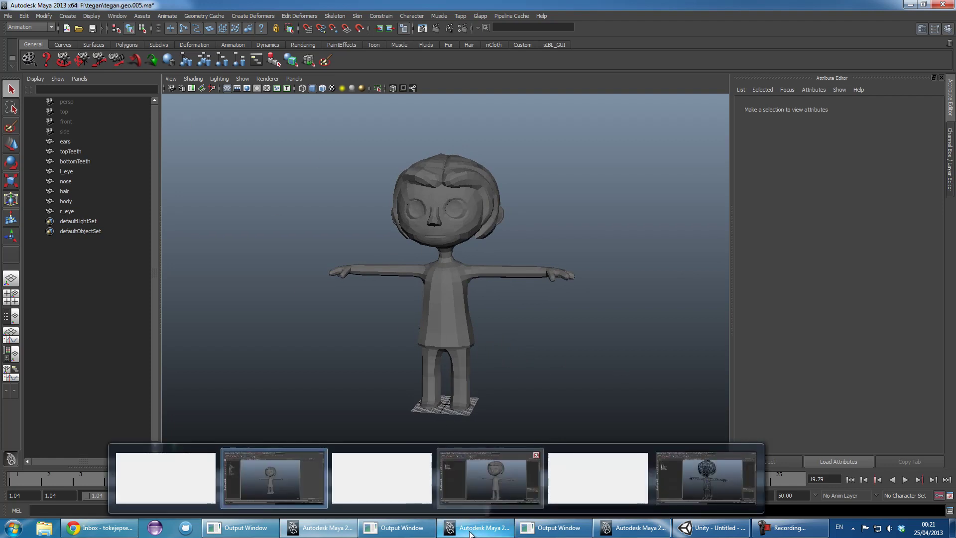
pyautogui.click(498, 473)
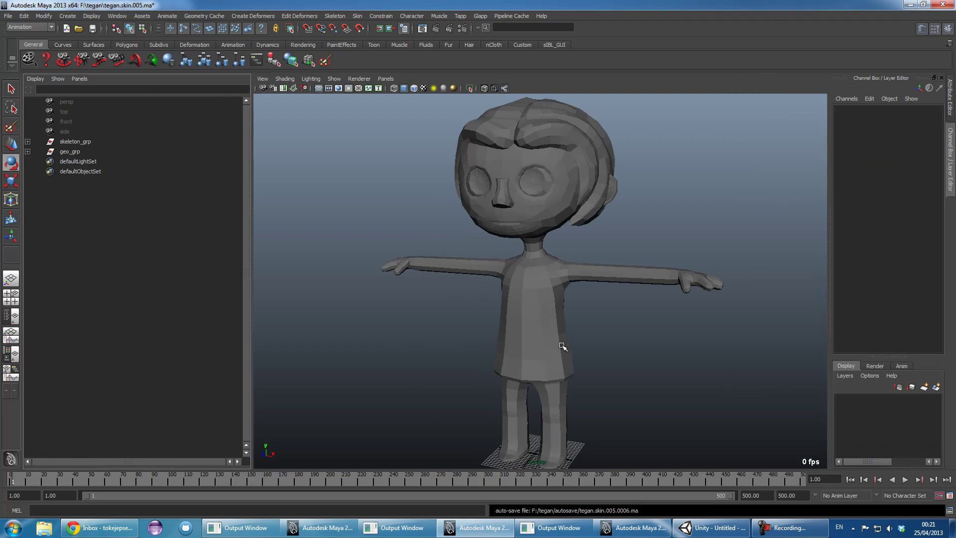
pyautogui.keyDown('alt'); pyautogui.moveTo(610, 336); pyautogui.dragTo(420, 241, button='right'); pyautogui.keyUp('alt')
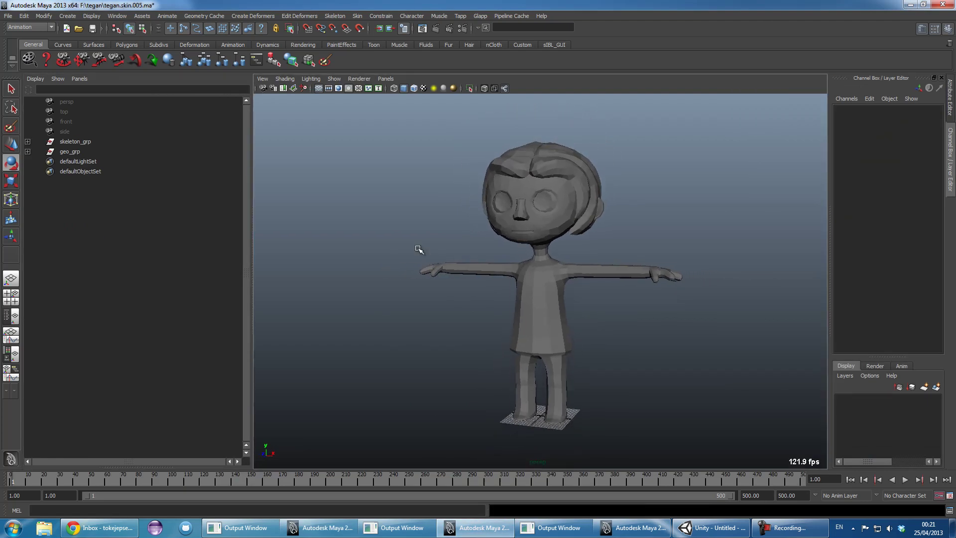
pyautogui.keyDown('alt'); pyautogui.moveTo(685, 335); pyautogui.dragTo(579, 316, button='middle'); pyautogui.keyUp('alt')
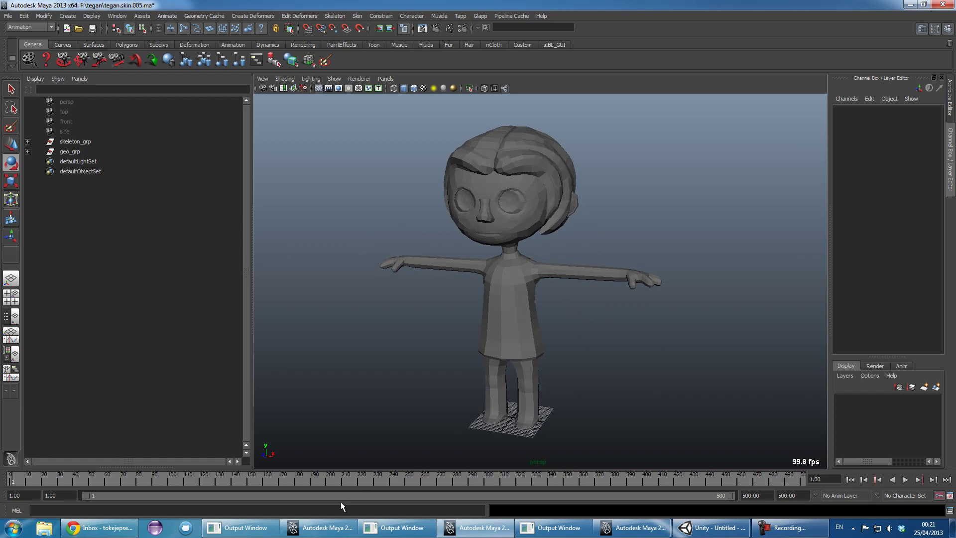
pyautogui.click(28, 151)
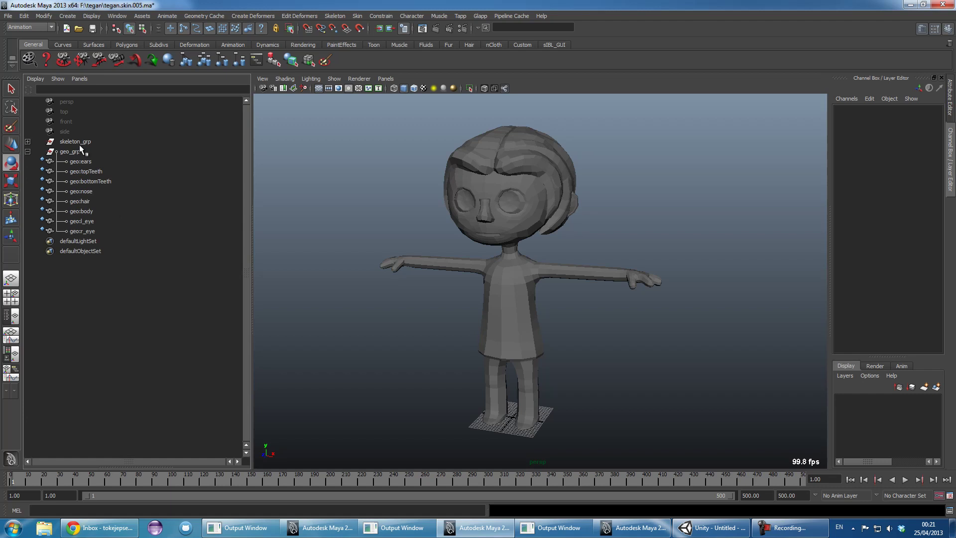
pyautogui.click(28, 151)
pyautogui.click(28, 141)
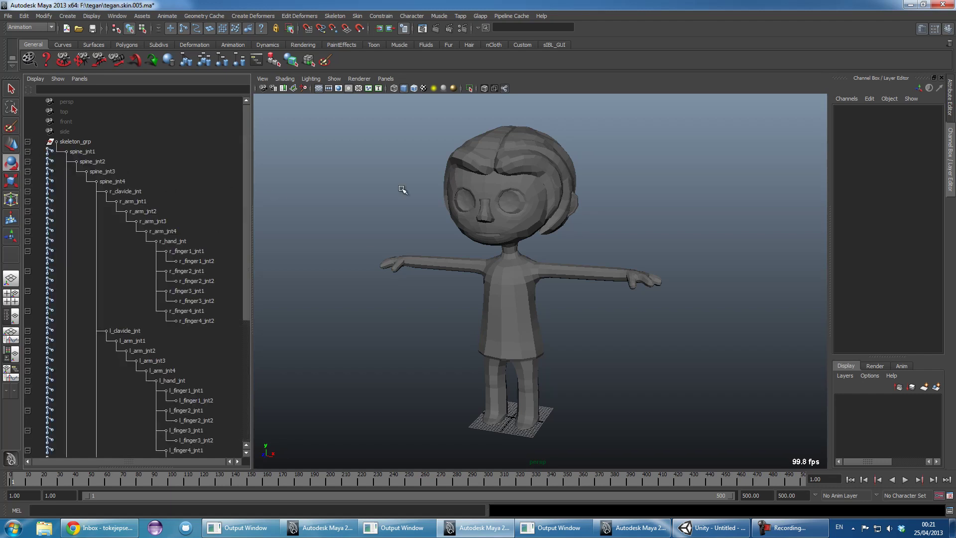
pyautogui.press('4')
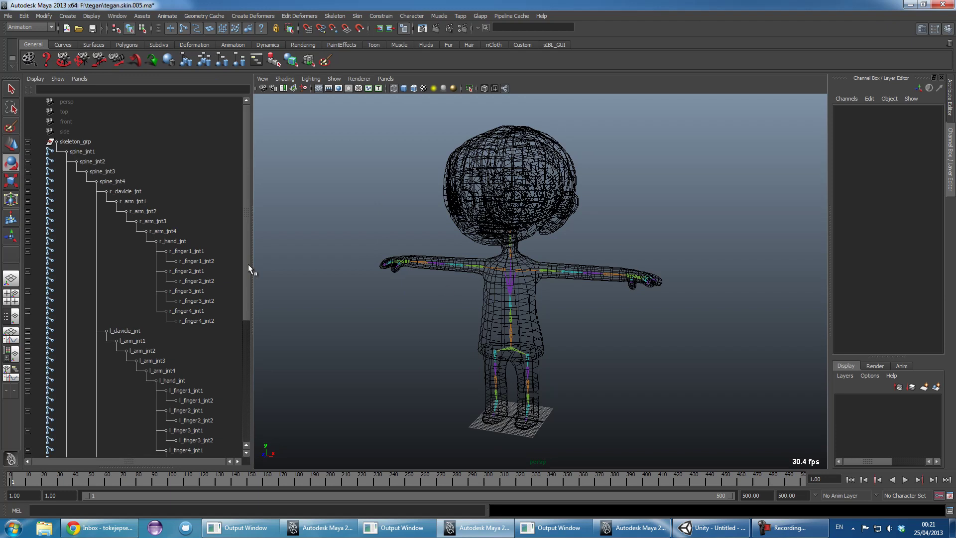
pyautogui.moveTo(249, 266); pyautogui.dragTo(282, 266)
pyautogui.keyDown('alt'); pyautogui.moveTo(580, 288); pyautogui.dragTo(552, 264); pyautogui.keyUp('alt')
pyautogui.keyDown('alt'); pyautogui.moveTo(564, 301); pyautogui.dragTo(465, 316); pyautogui.keyUp('alt')
pyautogui.keyDown('alt'); pyautogui.moveTo(465, 316); pyautogui.dragTo(512, 335, button='right'); pyautogui.keyUp('alt')
pyautogui.keyDown('alt'); pyautogui.moveTo(512, 335); pyautogui.dragTo(668, 324); pyautogui.keyUp('alt')
pyautogui.scroll(3, 542, 211)
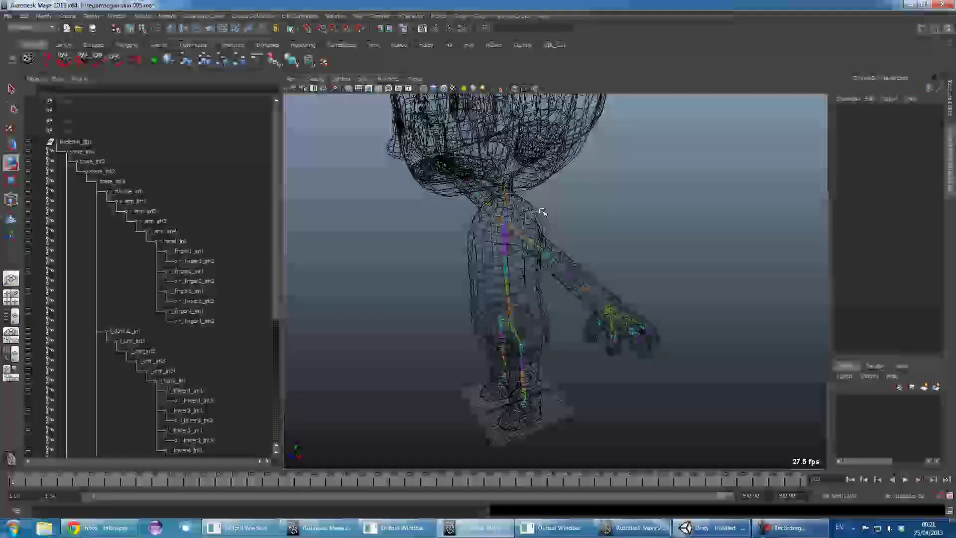
pyautogui.scroll(-3, 543, 212)
pyautogui.moveTo(619, 261)
pyautogui.keyDown('alt'); pyautogui.mouseDown()
pyautogui.moveTo(534, 267)
pyautogui.moveTo(564, 225)
pyautogui.moveTo(604, 287)
pyautogui.mouseUp(); pyautogui.keyUp('alt')
pyautogui.click(535, 256)
pyautogui.hotkey('ctrl', 'z')
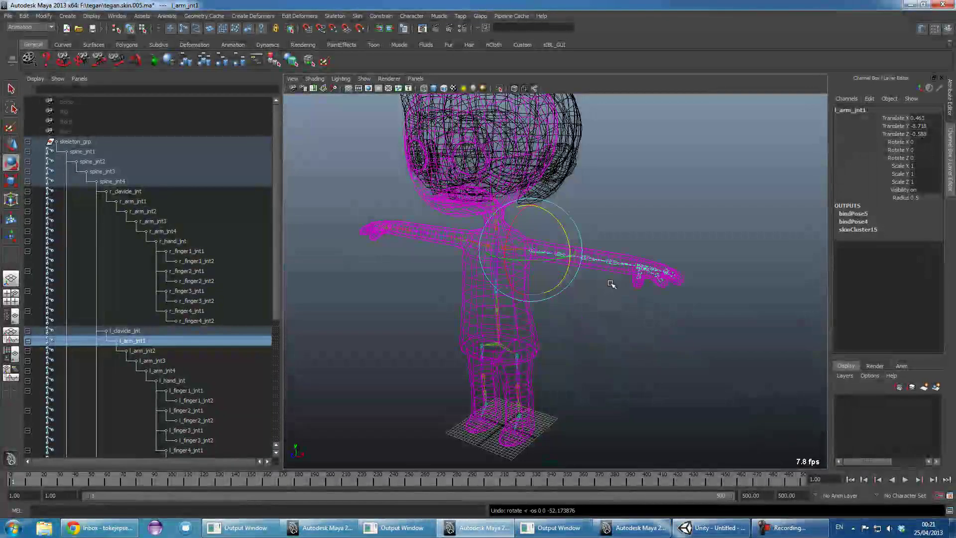
pyautogui.press('5')
pyautogui.hotkey('shift', 'z')
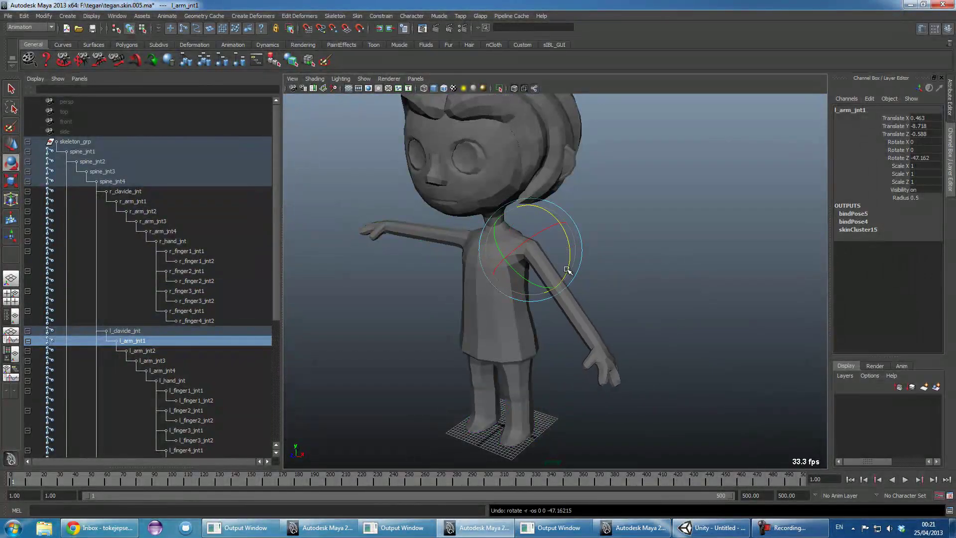
pyautogui.hotkey('ctrl', 'z')
pyautogui.click(646, 252)
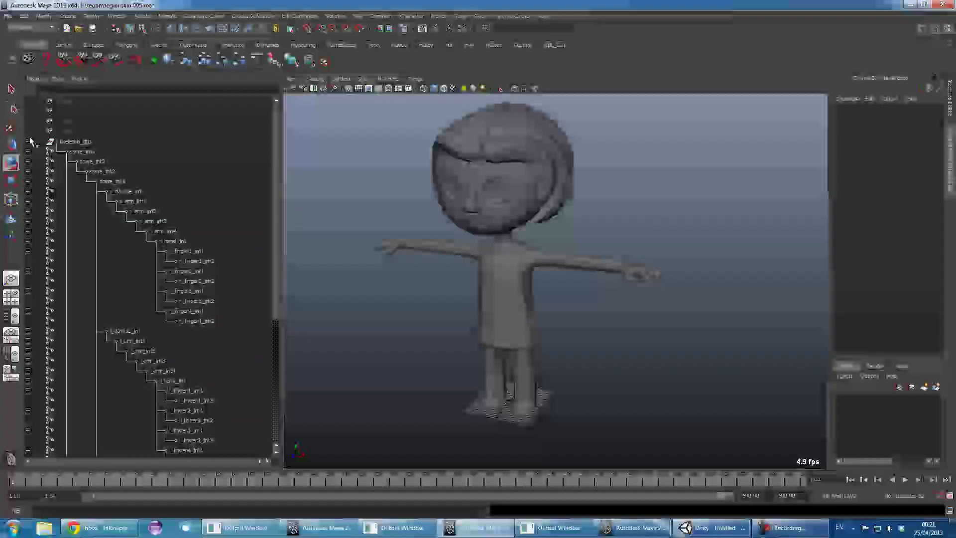
pyautogui.click(28, 142)
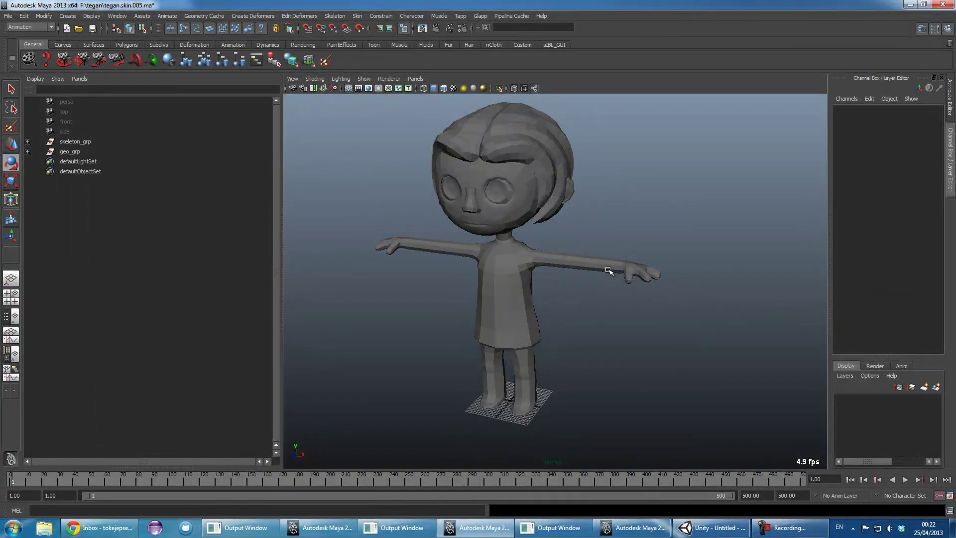
pyautogui.keyDown('alt'); pyautogui.moveTo(517, 299); pyautogui.dragTo(563, 293); pyautogui.keyUp('alt')
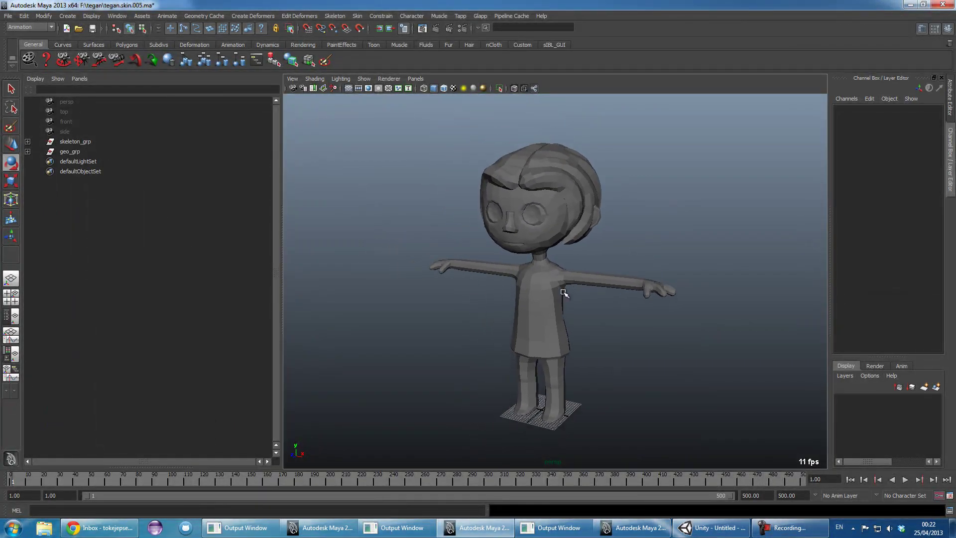
# - Switch to tegan.rig.006.ma and inspect the rig_grp controls, selecting the left shoulder control
pyautogui.click(634, 528)
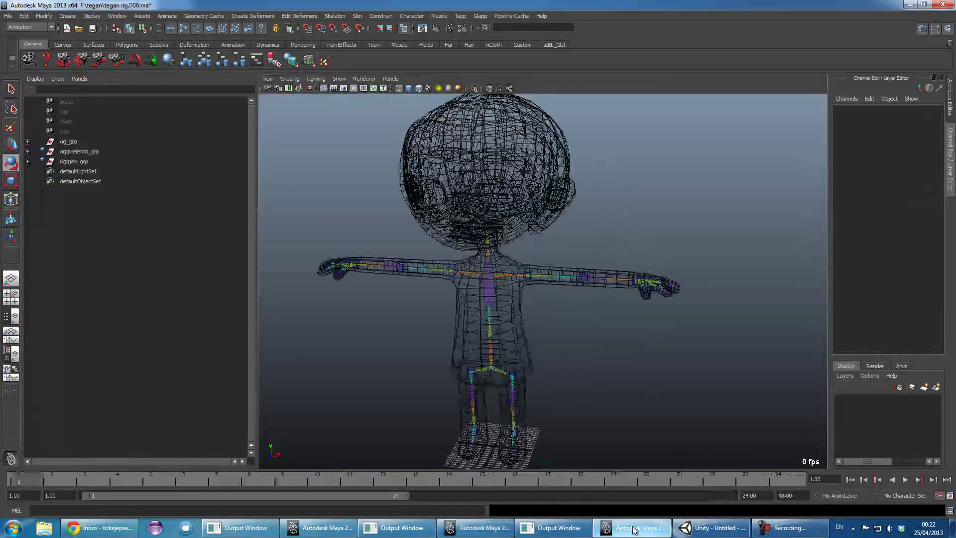
pyautogui.moveTo(606, 362)
pyautogui.keyDown('alt'); pyautogui.mouseDown()
pyautogui.moveTo(604, 335)
pyautogui.moveTo(587, 338)
pyautogui.moveTo(589, 359)
pyautogui.moveTo(612, 358)
pyautogui.moveTo(591, 354)
pyautogui.moveTo(600, 351)
pyautogui.mouseUp(); pyautogui.keyUp('alt')
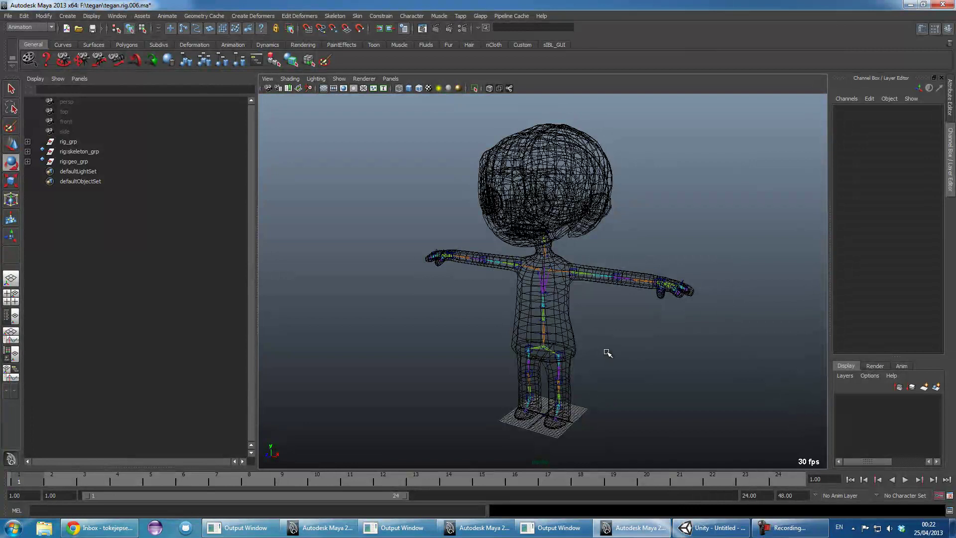
pyautogui.keyDown('alt'); pyautogui.moveTo(571, 281); pyautogui.dragTo(604, 331, button='right'); pyautogui.keyUp('alt')
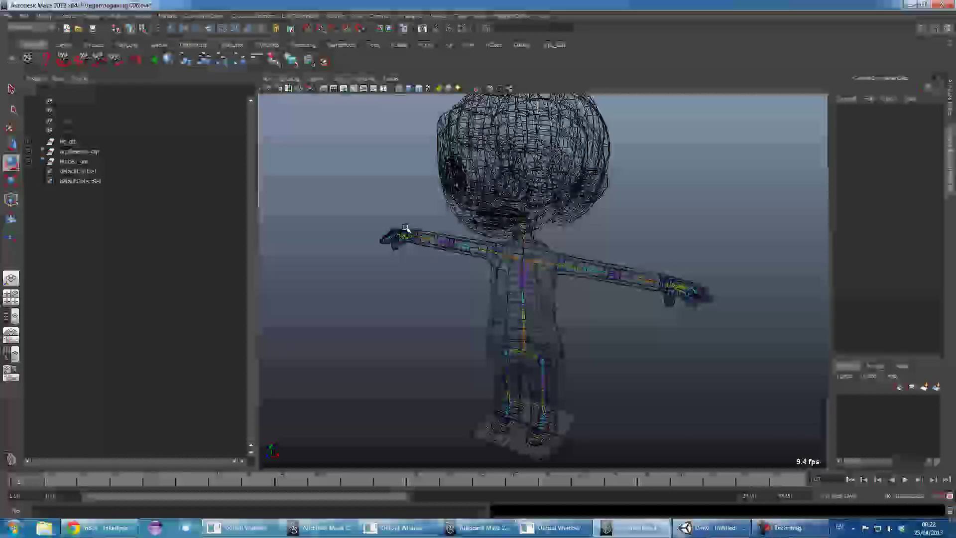
pyautogui.click(28, 141)
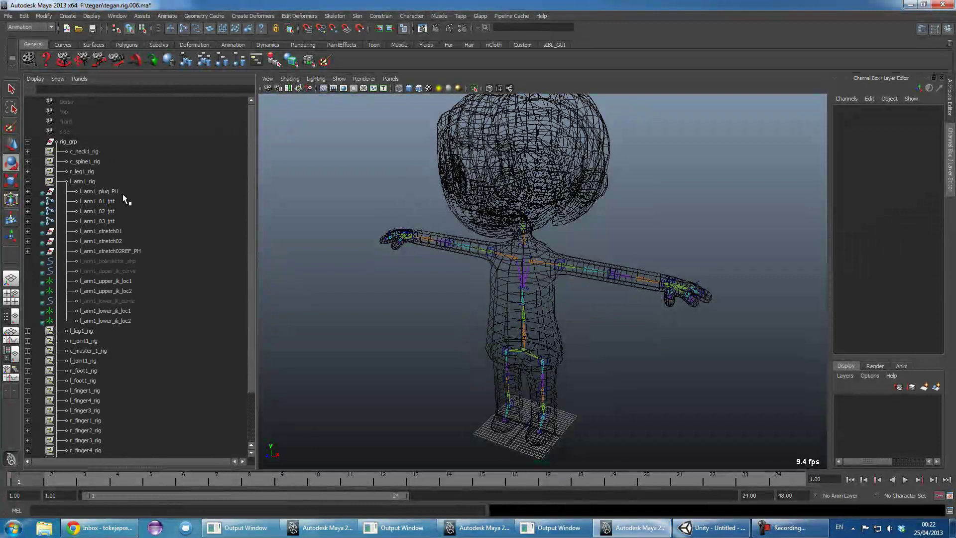
pyautogui.click(28, 182)
pyautogui.click(561, 257)
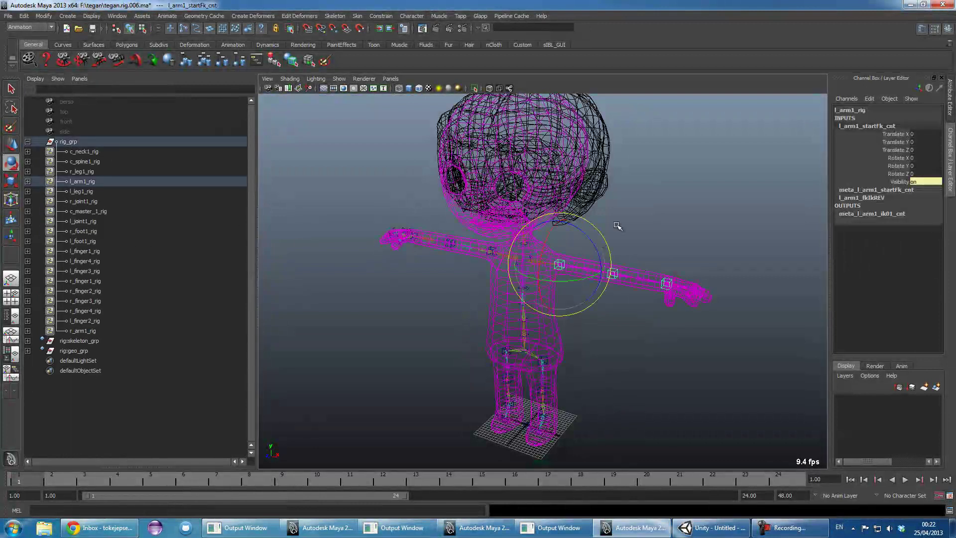
pyautogui.click(27, 141)
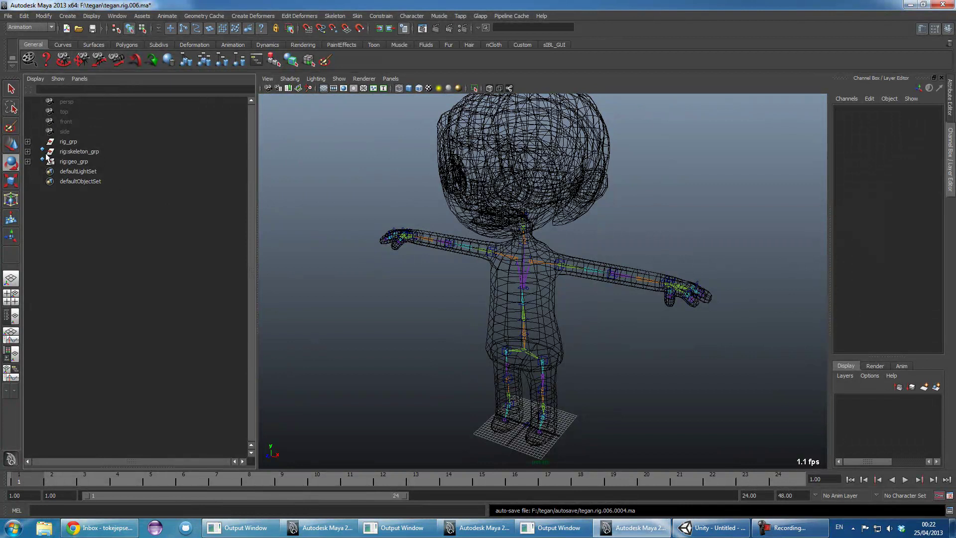
# - Delete l_arm_jnt3_parentConstraint1 and l_arm_jnt1_parentConstraint1 under rig:skeleton_grp
pyautogui.keyDown('shift'); pyautogui.click(28, 151); pyautogui.keyUp('shift')
pyautogui.scroll(-5, 138, 244)
pyautogui.click(191, 251)
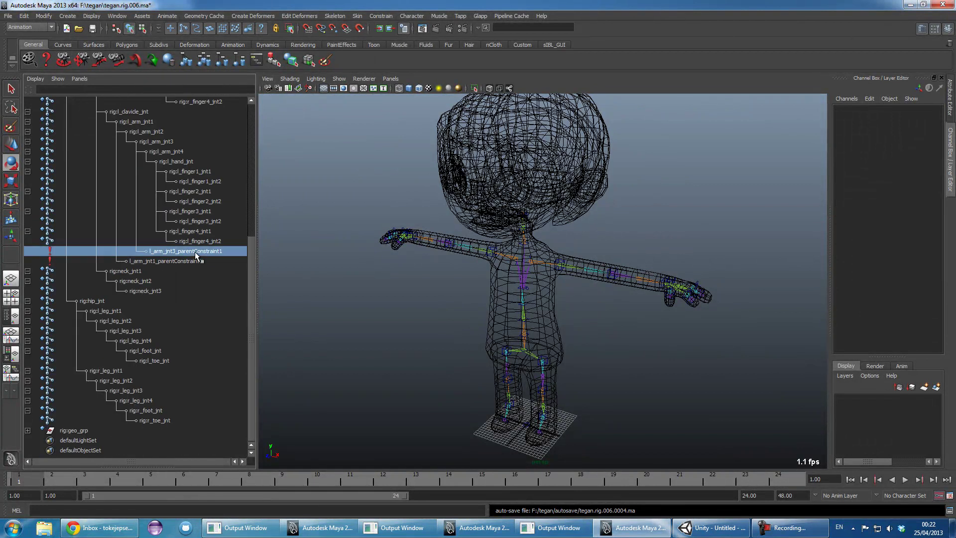
pyautogui.keyDown('ctrl'); pyautogui.click(201, 260); pyautogui.keyUp('ctrl')
pyautogui.press('Delete')
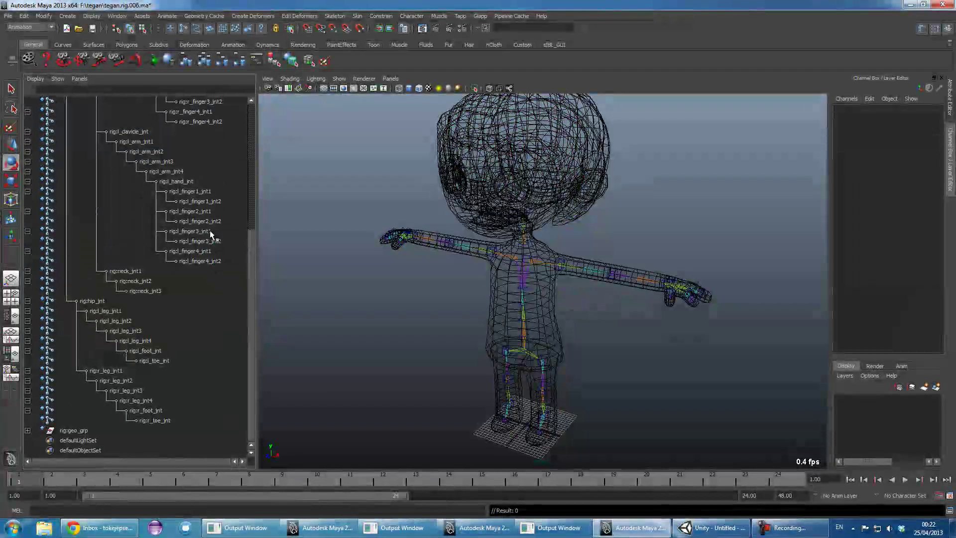
pyautogui.scroll(7, 245, 247)
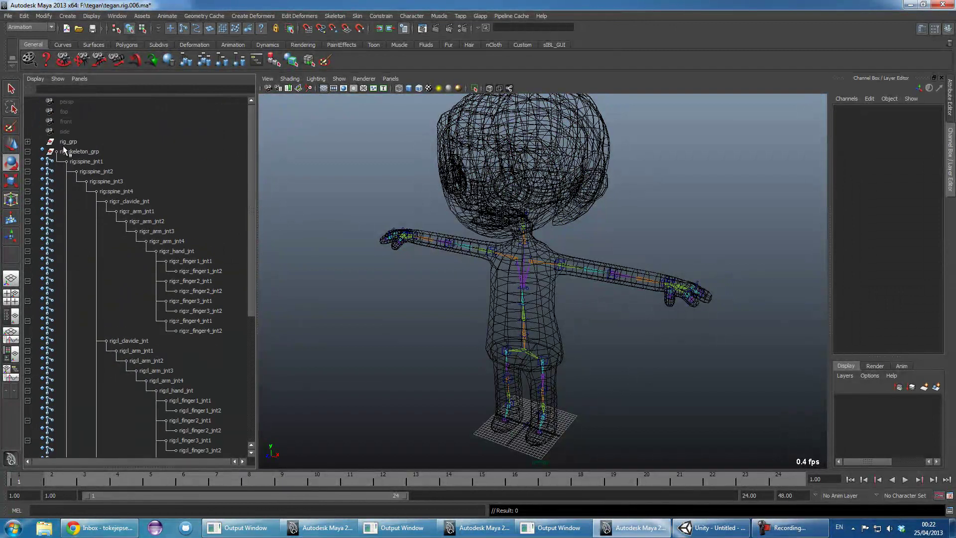
# - Rotate the left arm's start FK control to test the arm, then clear the selection
pyautogui.click(27, 152)
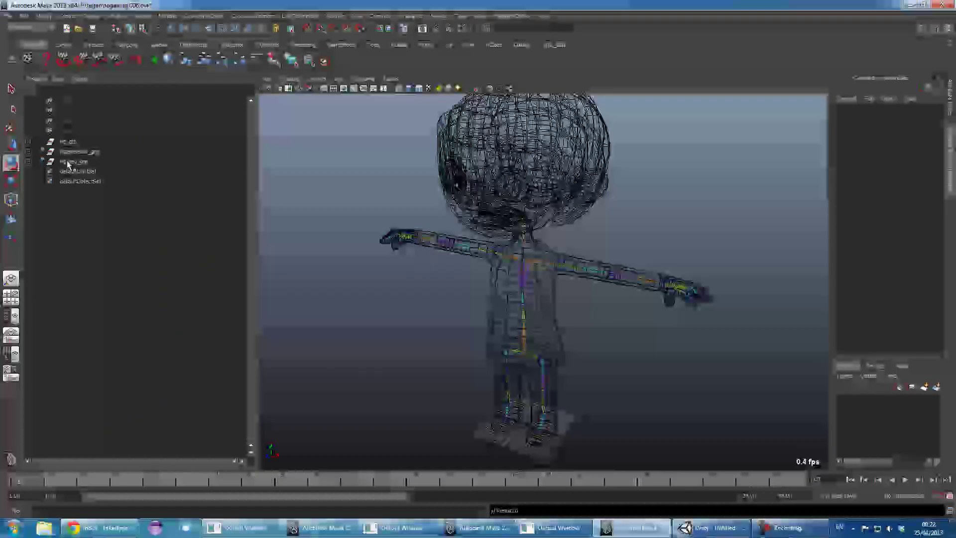
pyautogui.click(28, 161)
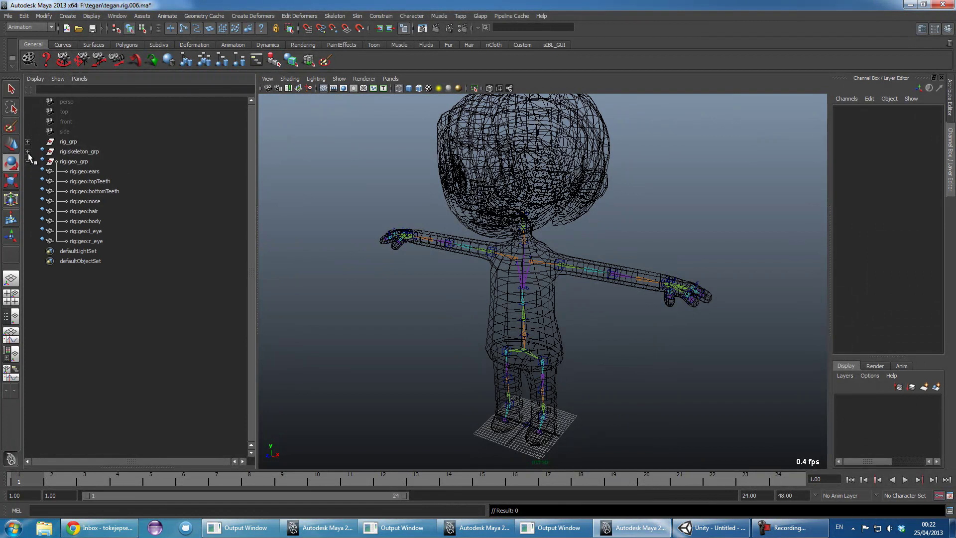
pyautogui.scroll(5, 466, 250)
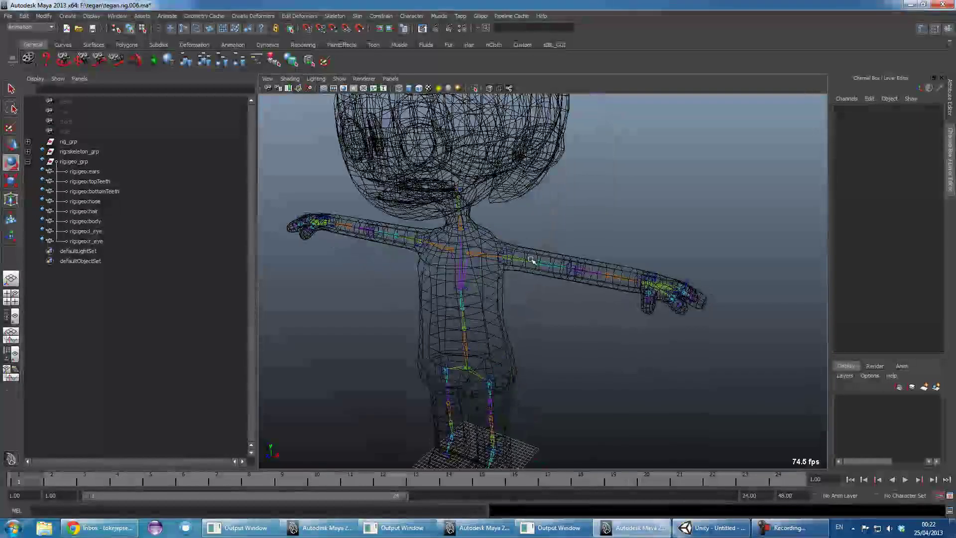
pyautogui.click(531, 260)
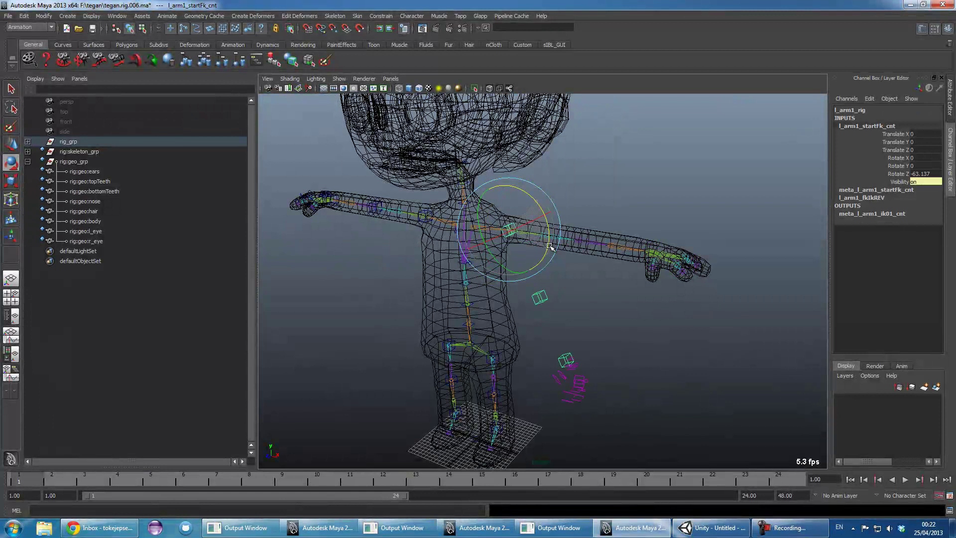
pyautogui.moveTo(550, 246); pyautogui.dragTo(537, 206)
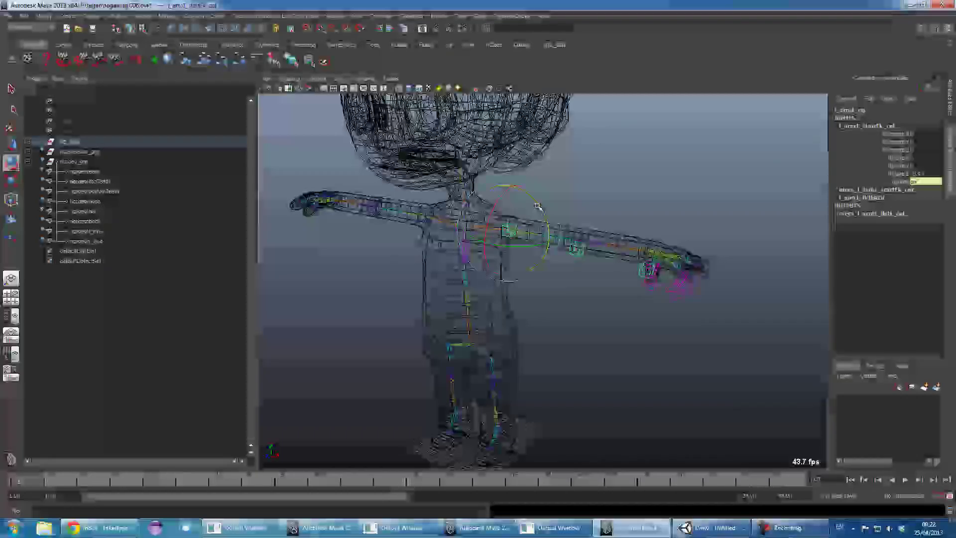
pyautogui.click(542, 232)
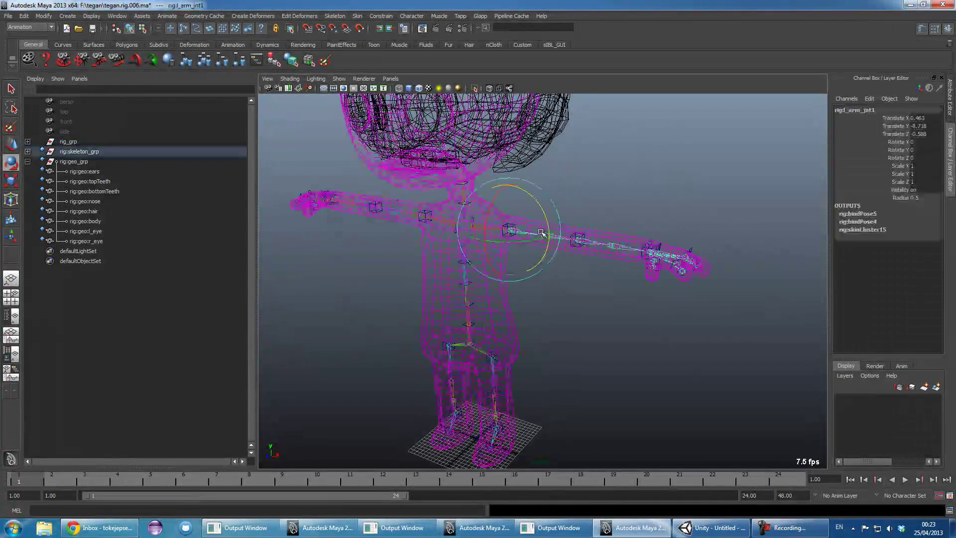
pyautogui.click(622, 155)
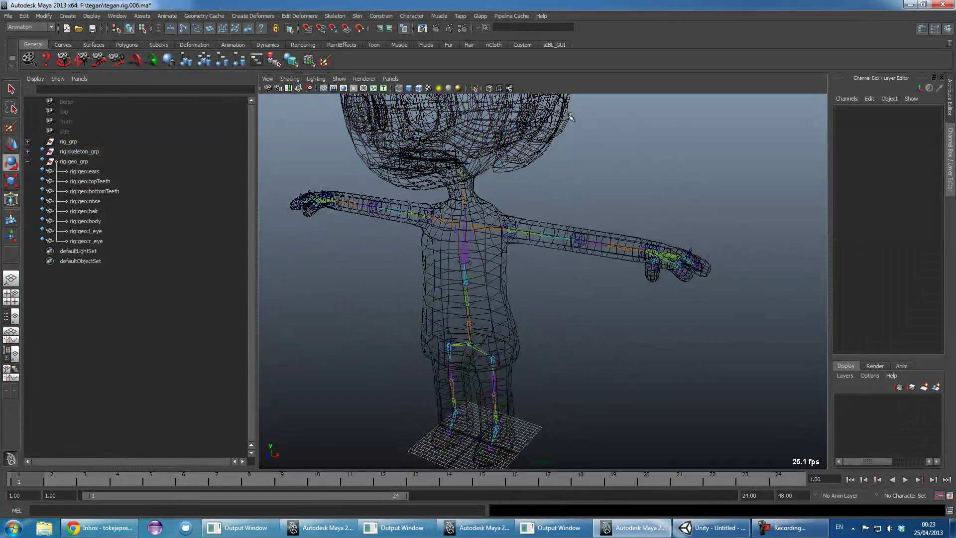
# - Collapse rig:geo_grp and expand rig:skeleton_grp and rig_grp in the Outliner
pyautogui.keyDown('alt'); pyautogui.moveTo(568, 167); pyautogui.dragTo(553, 164); pyautogui.keyUp('alt')
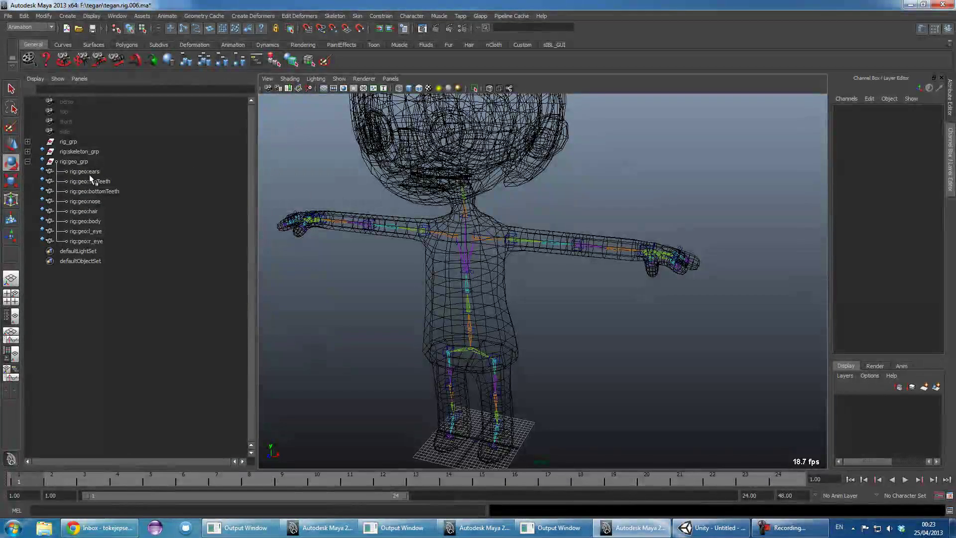
pyautogui.click(28, 161)
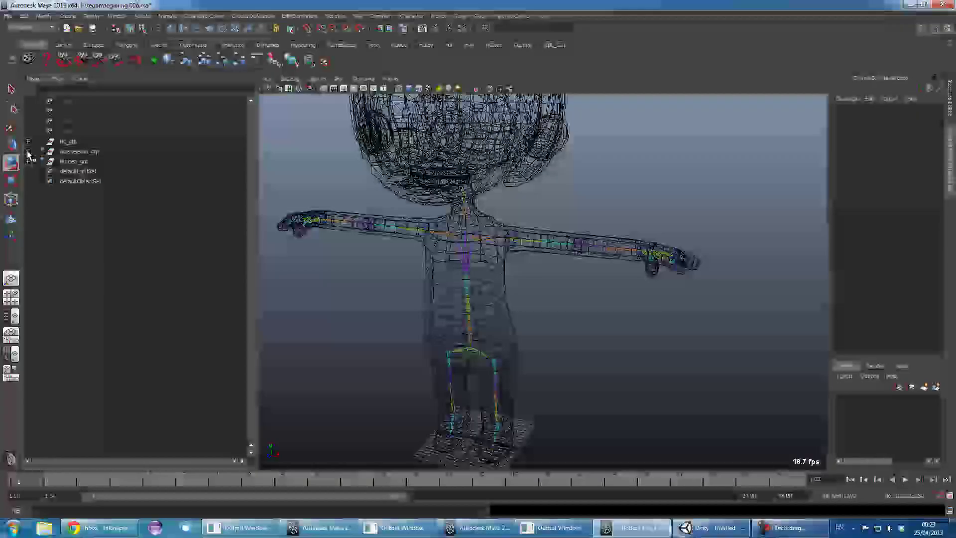
pyautogui.keyDown('shift'); pyautogui.click(28, 151); pyautogui.keyUp('shift')
pyautogui.click(28, 141)
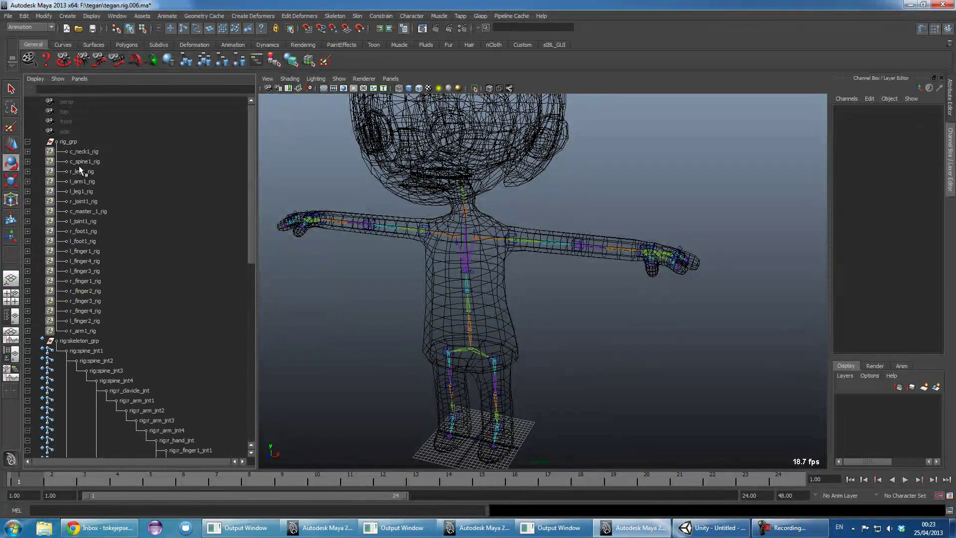
# - Parent-constrain rig:l_arm_jnt1 to the rig joint l_arm1_01_jnt
pyautogui.click(28, 181)
pyautogui.scroll(10, 550, 196)
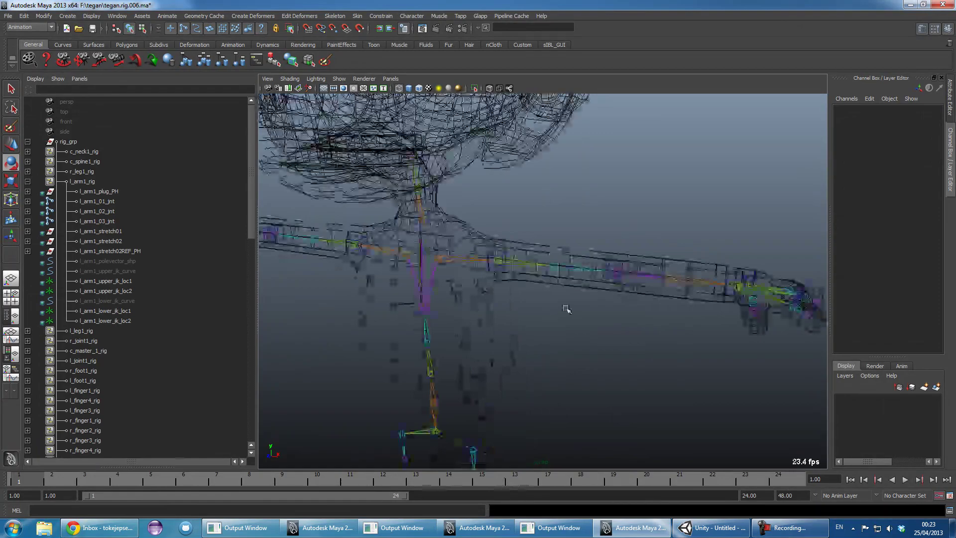
pyautogui.click(97, 201)
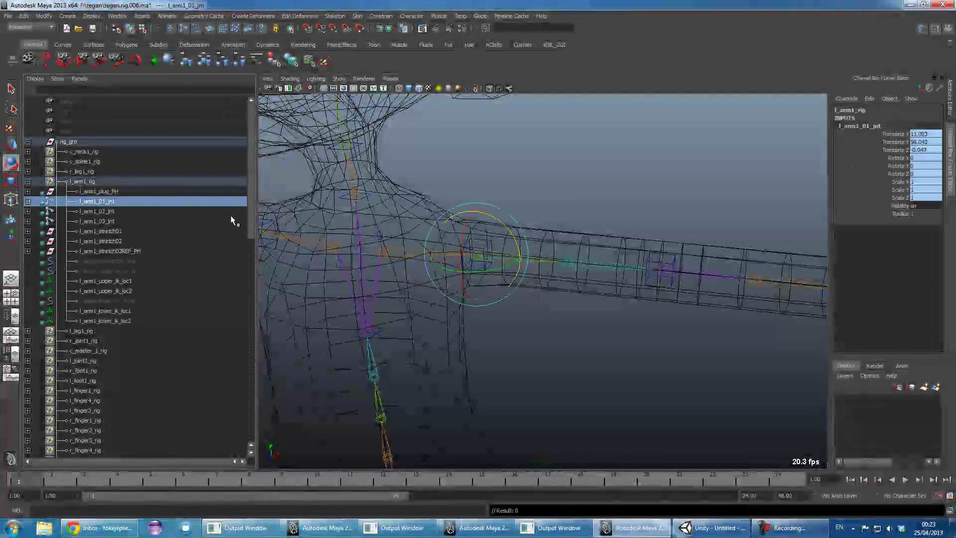
pyautogui.moveTo(253, 146); pyautogui.dragTo(250, 232)
pyautogui.press('q')
pyautogui.keyDown('shift'); pyautogui.click(518, 258); pyautogui.keyUp('shift')
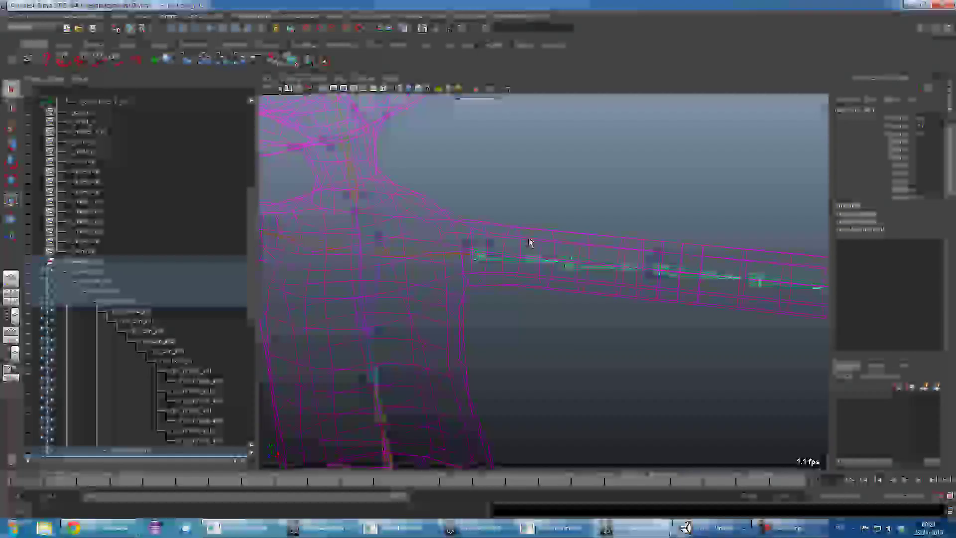
pyautogui.click(381, 16)
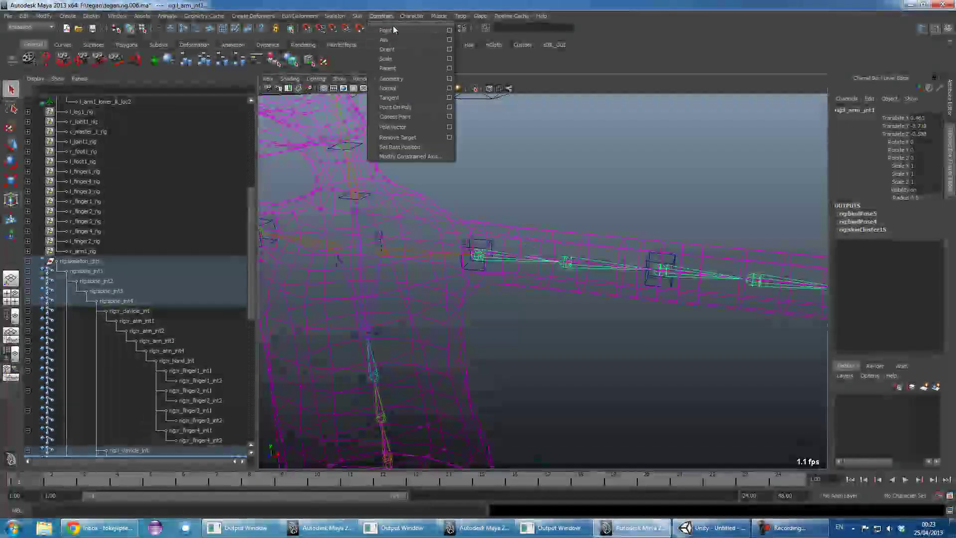
pyautogui.click(404, 69)
# - Parent-constrain rig:l_arm_jnt3 to the rig joint l_arm1_02_jnt
pyautogui.keyDown('alt'); pyautogui.moveTo(531, 206); pyautogui.dragTo(251, 142); pyautogui.keyUp('alt')
pyautogui.click(100, 211)
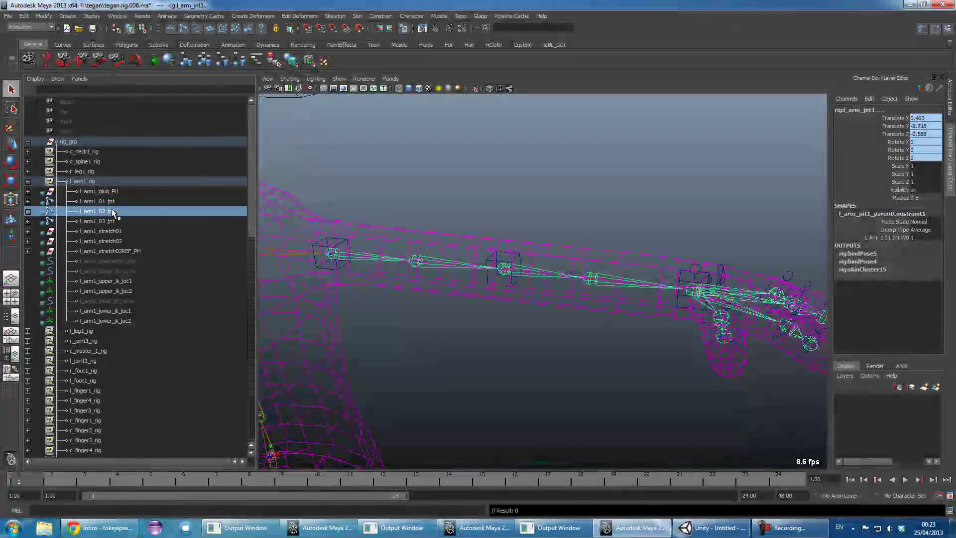
pyautogui.keyDown('shift'); pyautogui.click(528, 271); pyautogui.keyUp('shift')
pyautogui.click(381, 15)
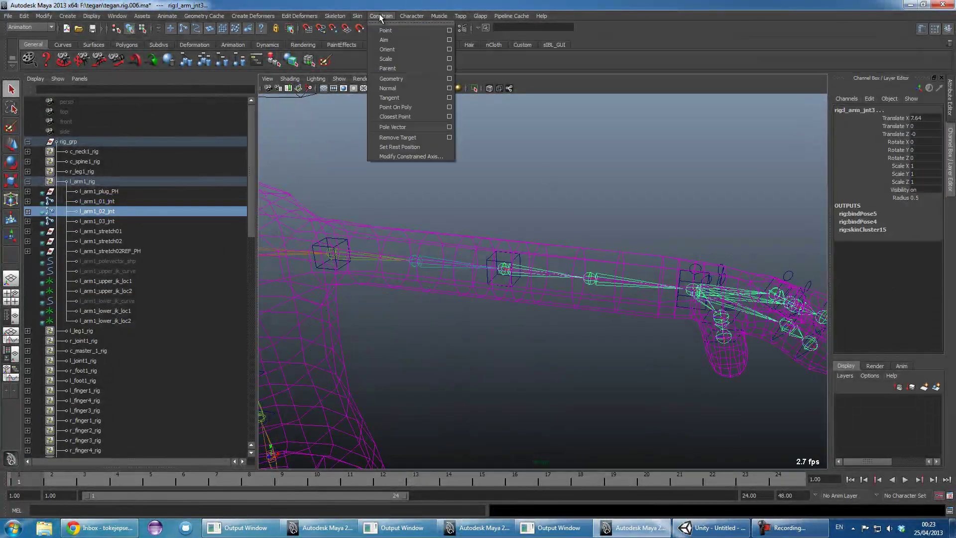
pyautogui.click(404, 68)
# - Collapse the Outliner groups and rotate the left arm FK control to check the joints follow
pyautogui.keyDown('alt'); pyautogui.moveTo(442, 137); pyautogui.dragTo(478, 256); pyautogui.keyUp('alt')
pyautogui.click(478, 256)
pyautogui.click(28, 142)
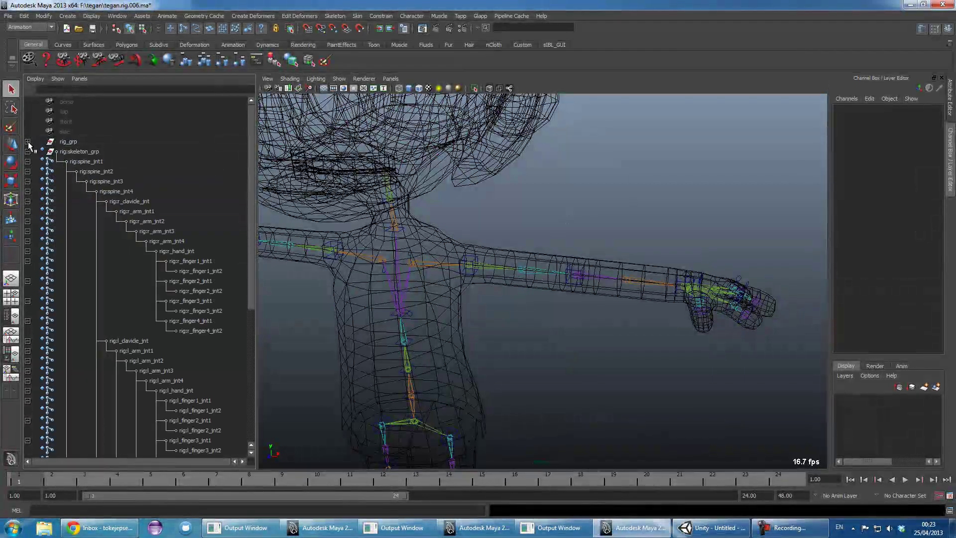
pyautogui.click(27, 152)
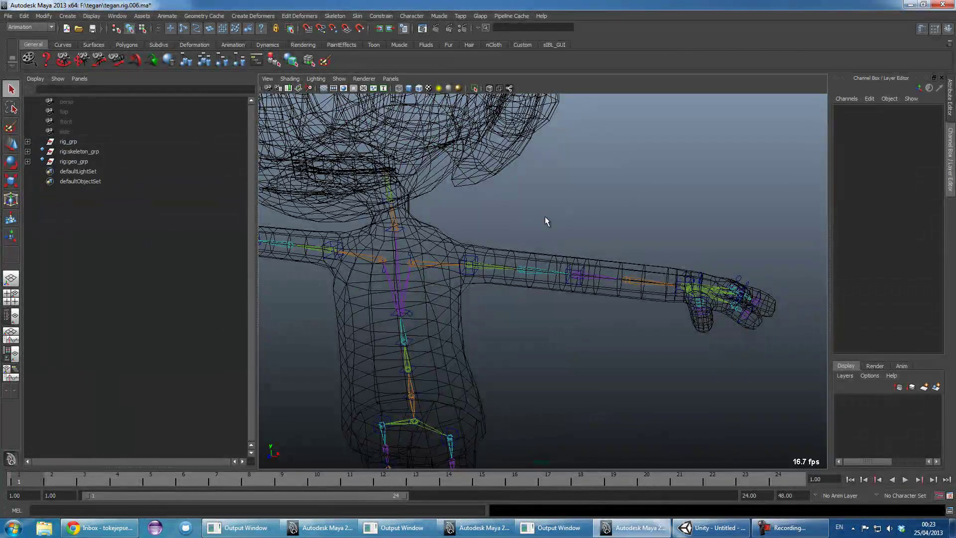
pyautogui.click(477, 256)
pyautogui.press('e')
pyautogui.moveTo(496, 282); pyautogui.dragTo(536, 278)
# - Test-bend the forearm control l_arm1_midFk_cnt about 61°, undo it, and frame the whole character
pyautogui.click(610, 232)
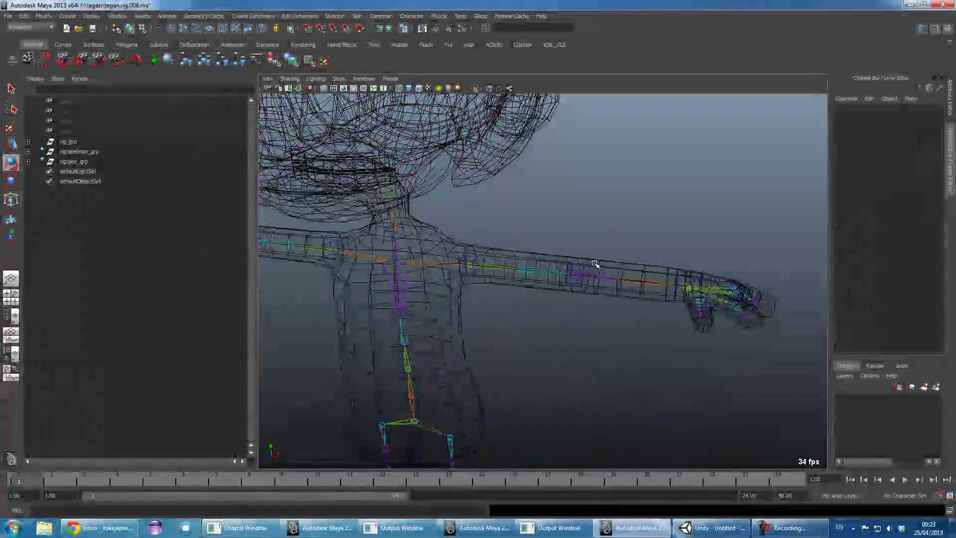
pyautogui.click(581, 267)
pyautogui.moveTo(608, 247); pyautogui.dragTo(620, 299)
pyautogui.hotkey('ctrl', 'z')
pyautogui.click(694, 208)
pyautogui.keyDown('alt'); pyautogui.moveTo(693, 207); pyautogui.dragTo(593, 209, button='right'); pyautogui.keyUp('alt')
pyautogui.keyDown('alt'); pyautogui.moveTo(593, 209); pyautogui.dragTo(530, 256); pyautogui.keyUp('alt')
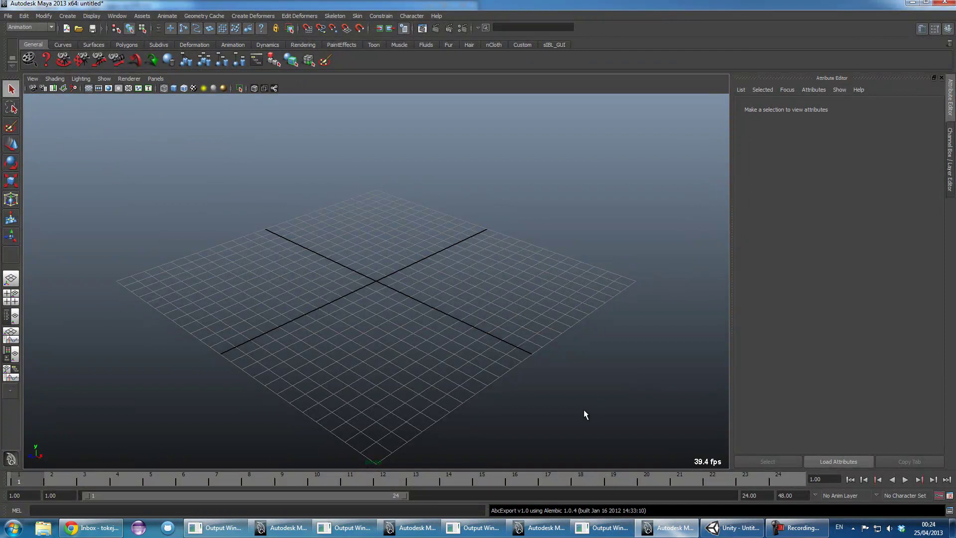
# - With the Outliner shown, reference F:\tegan\tegan.rig.006.ma into the empty scene
pyautogui.click(10, 316)
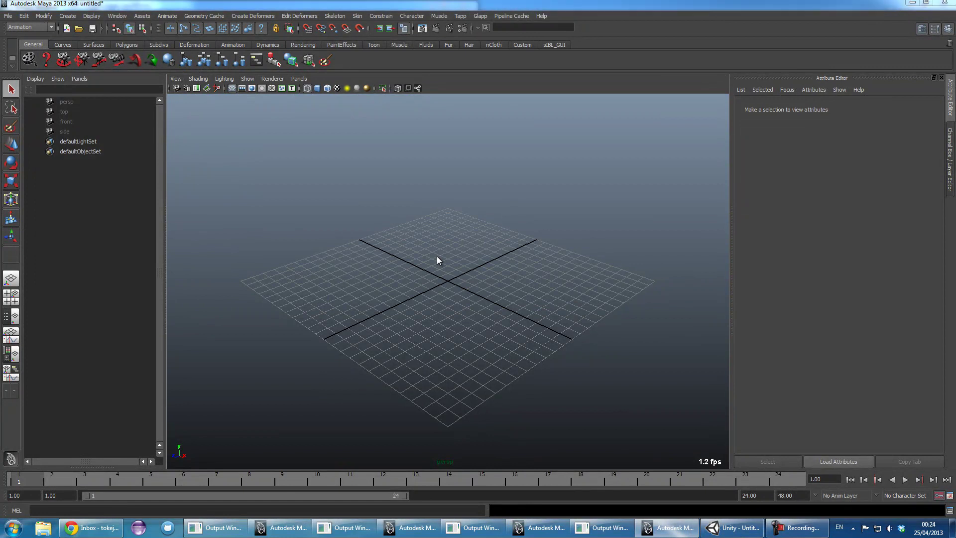
pyautogui.hotkey('ctrl', 'r')
pyautogui.click(259, 337)
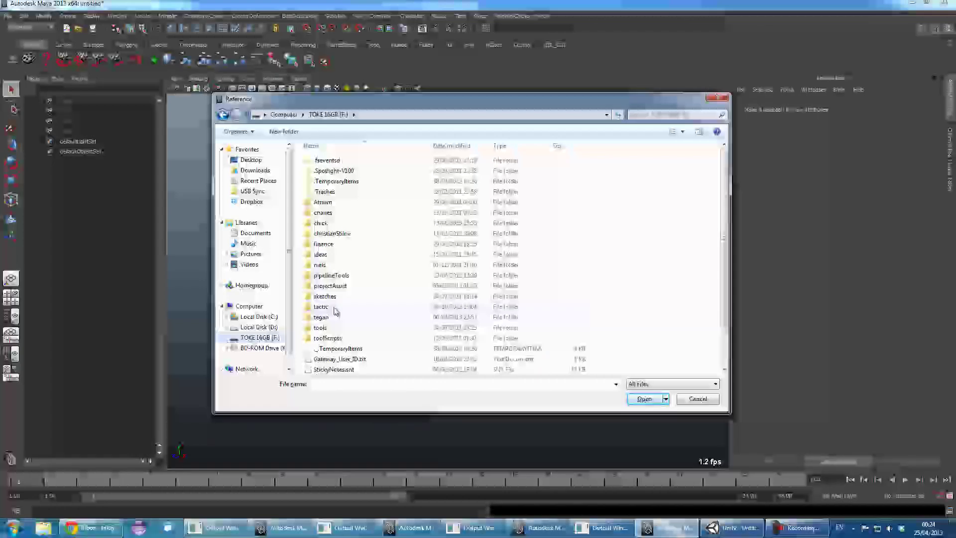
pyautogui.doubleClick(322, 317)
pyautogui.click(337, 271)
pyautogui.scroll(-2, 409, 317)
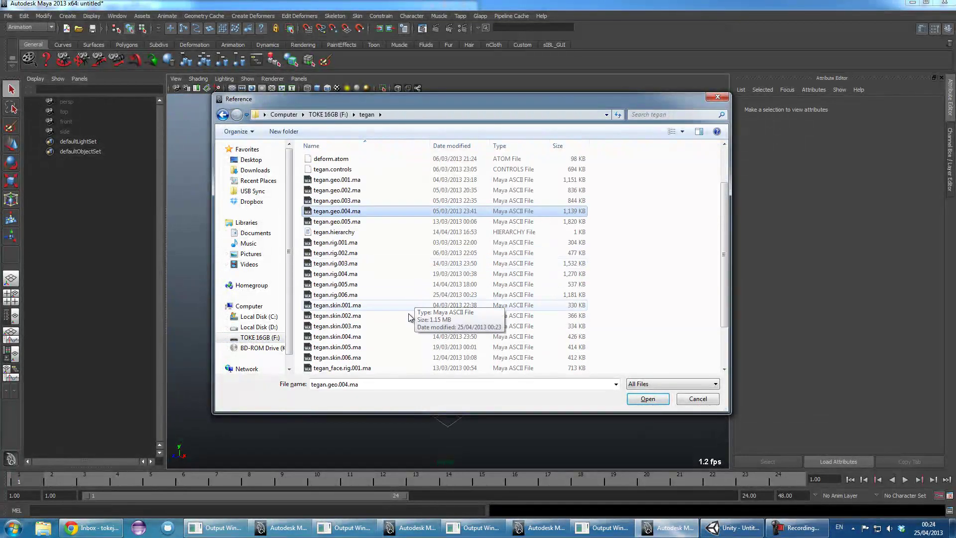
pyautogui.doubleClick(337, 294)
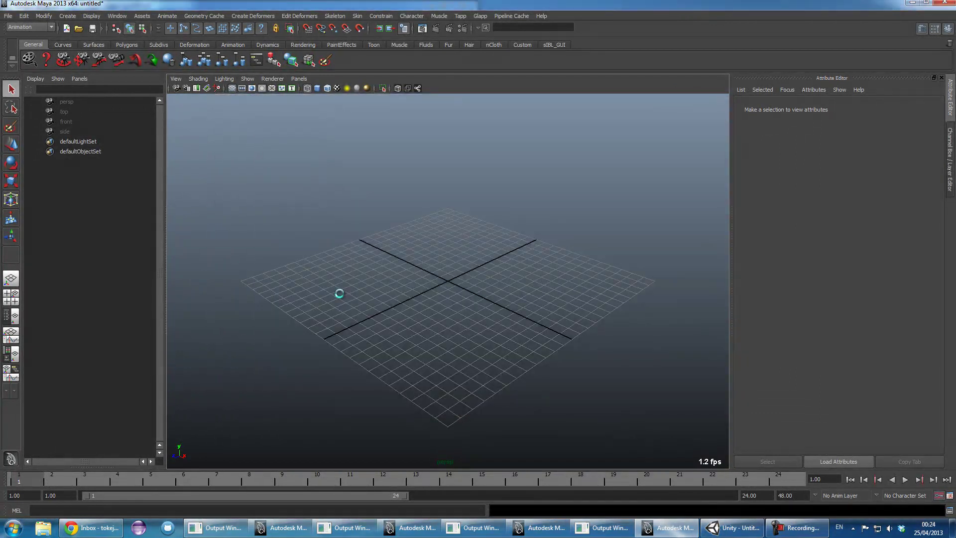
# - Frame the character in smooth-shaded display and open the Reference Editor
pyautogui.press('a')
pyautogui.press('5')
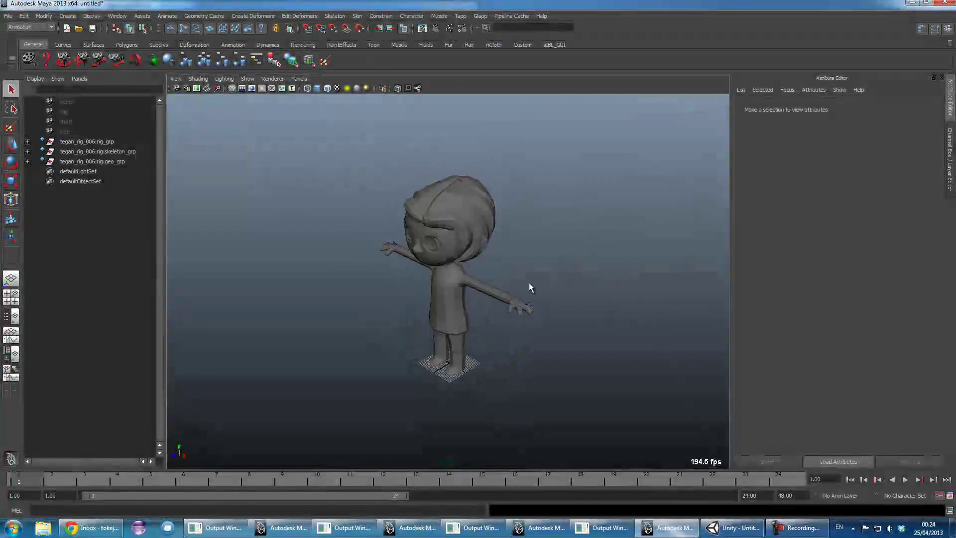
pyautogui.keyDown('alt'); pyautogui.moveTo(529, 288); pyautogui.dragTo(438, 329); pyautogui.keyUp('alt')
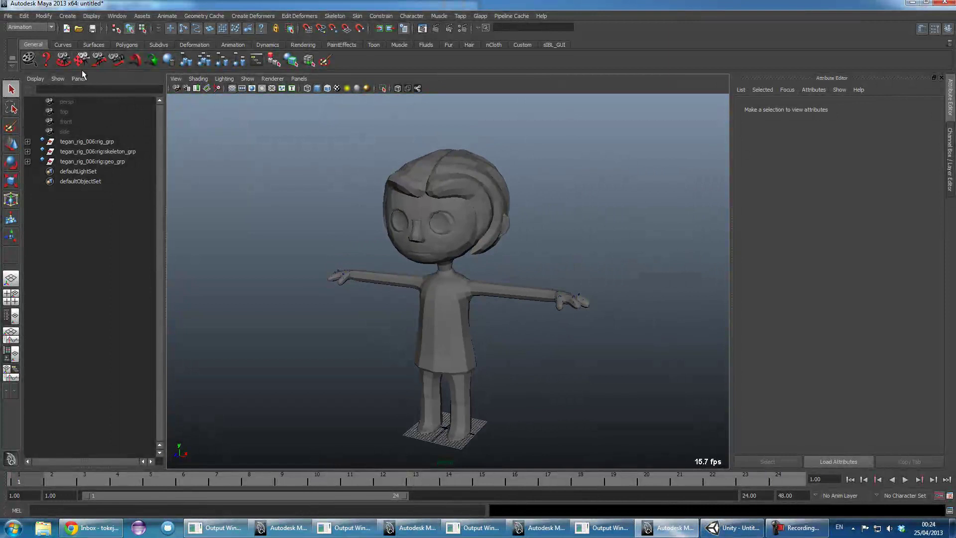
pyautogui.click(8, 15)
pyautogui.click(43, 174)
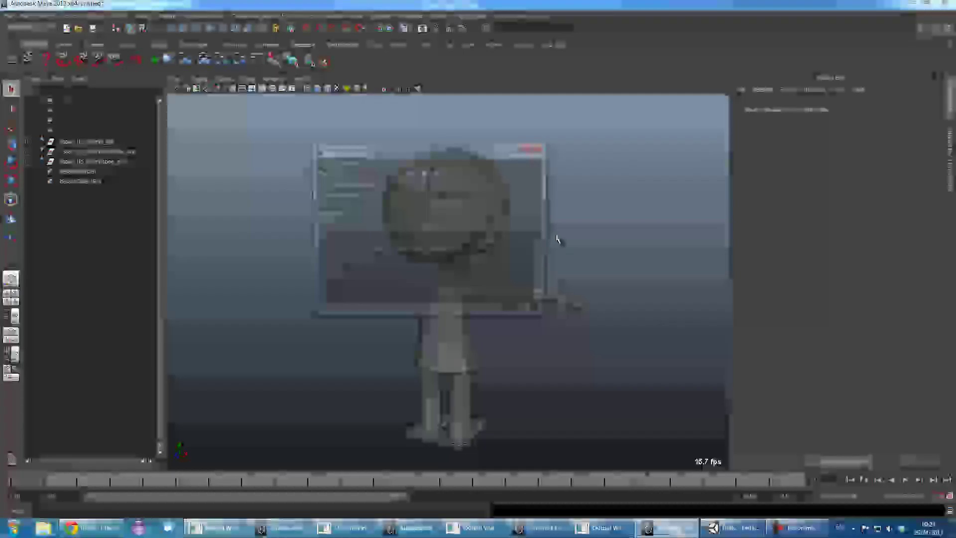
# - Change the tegan.rig.006.ma reference's namespace to 'tegan' in the Reference Editor
pyautogui.moveTo(436, 151); pyautogui.dragTo(759, 74)
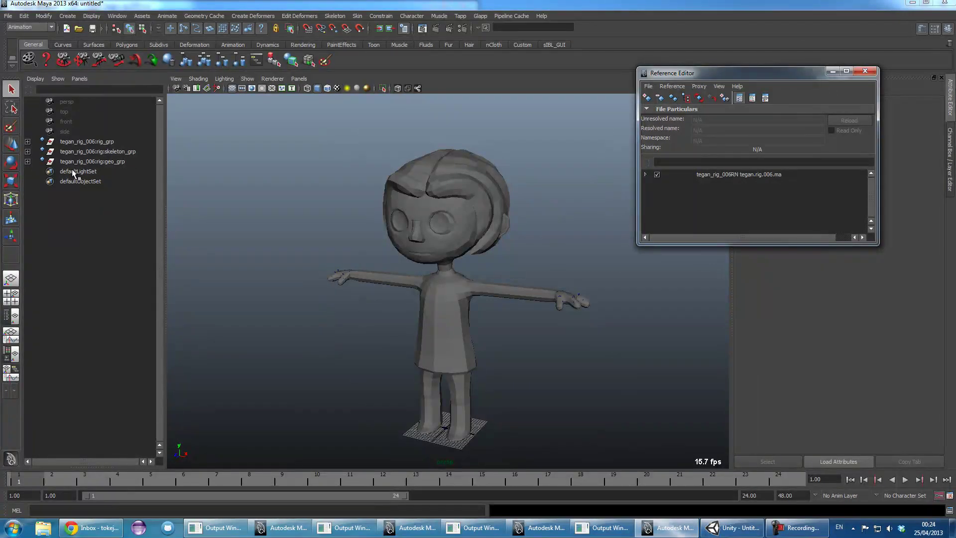
pyautogui.click(73, 150)
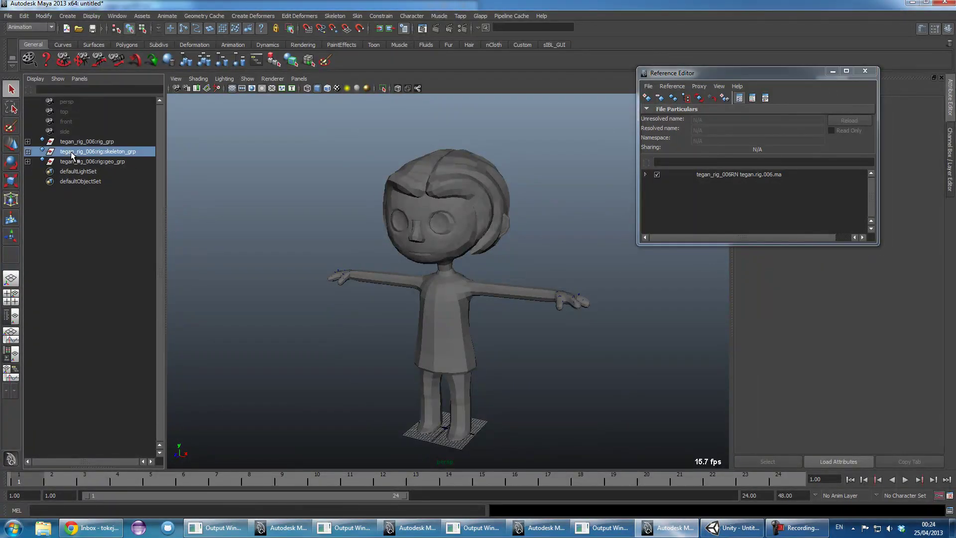
pyautogui.click(715, 174)
pyautogui.click(735, 141)
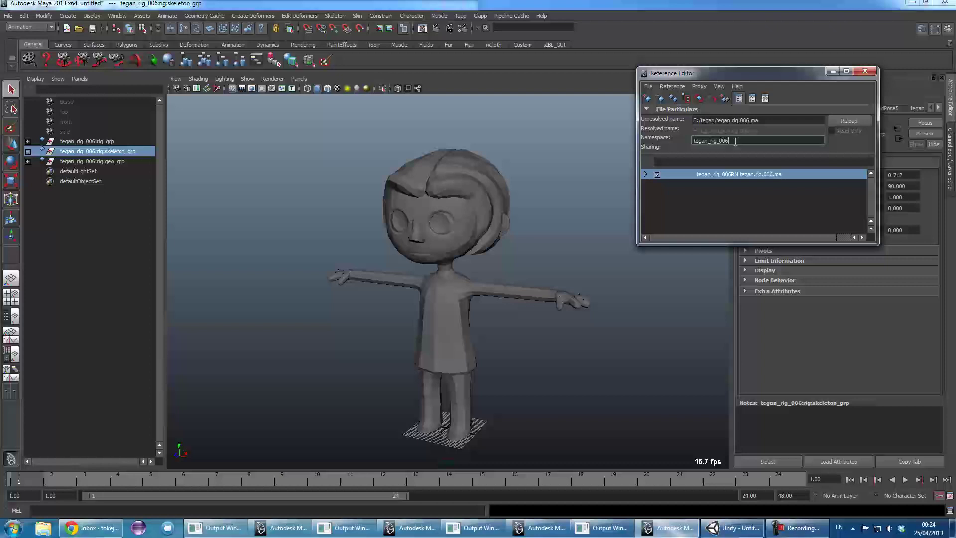
pyautogui.press('BackSpace')
pyautogui.press('BackSpace')
pyautogui.press('BackSpace')
pyautogui.press('BackSpace')
pyautogui.press('Return')
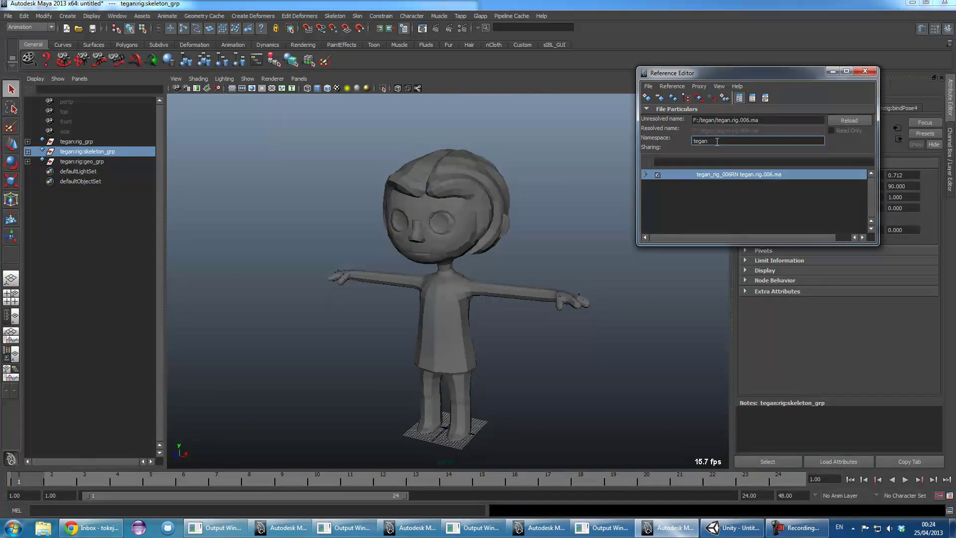
pyautogui.moveTo(716, 142); pyautogui.dragTo(641, 146)
# - In tegan.skin.005.ma, confirm tegan_geo_005RN uses the geo namespace, then return to the untitled scene
pyautogui.hotkey('alt', 'Tab')
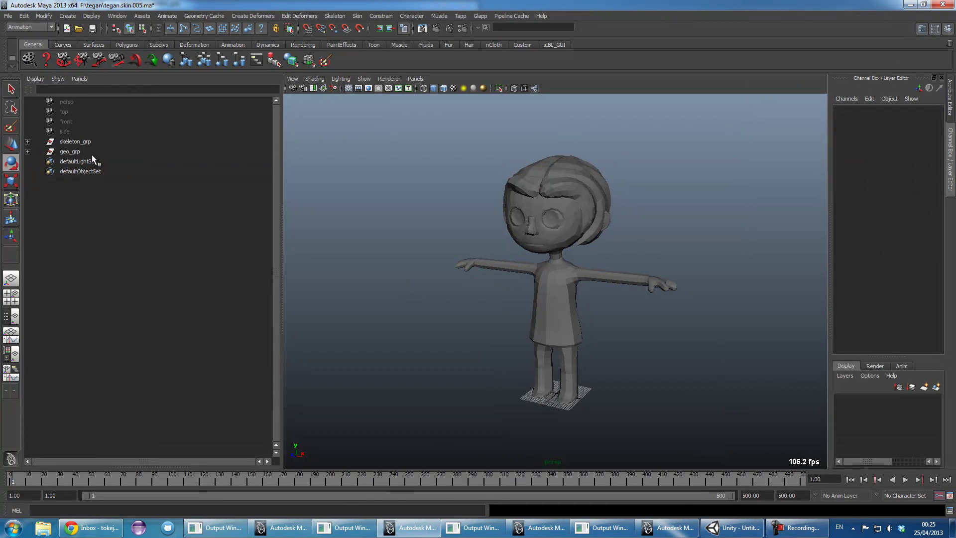
pyautogui.click(27, 151)
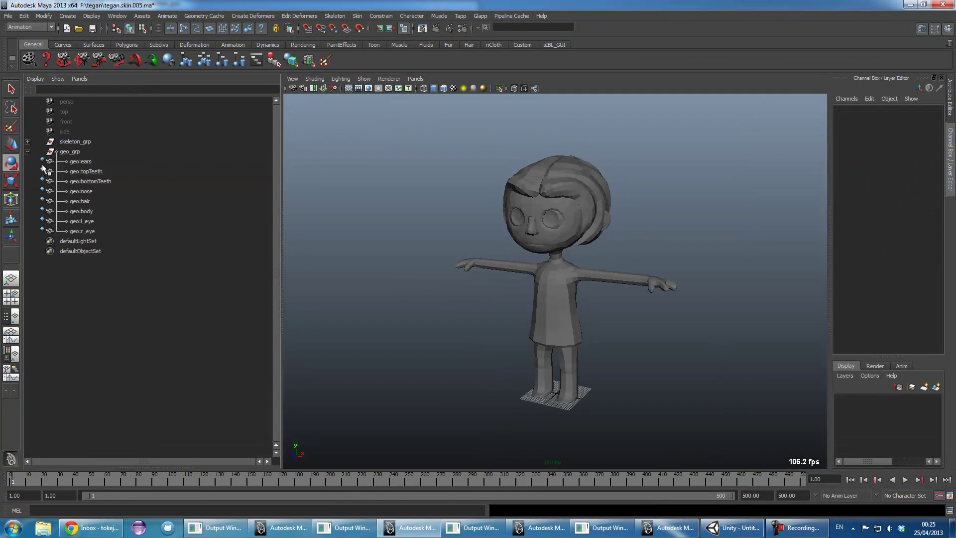
pyautogui.click(8, 15)
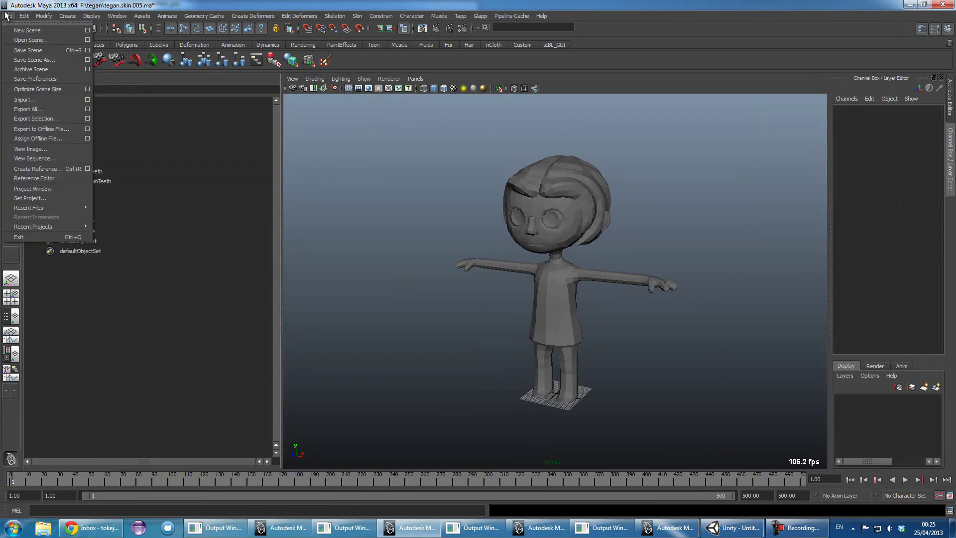
pyautogui.click(43, 176)
pyautogui.moveTo(460, 219); pyautogui.dragTo(683, 139)
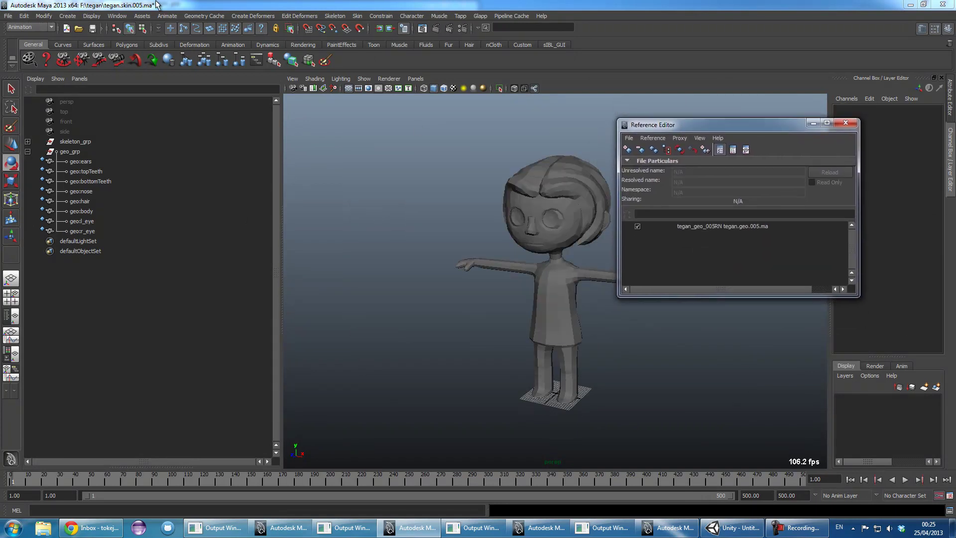
pyautogui.moveTo(718, 131); pyautogui.dragTo(659, 141)
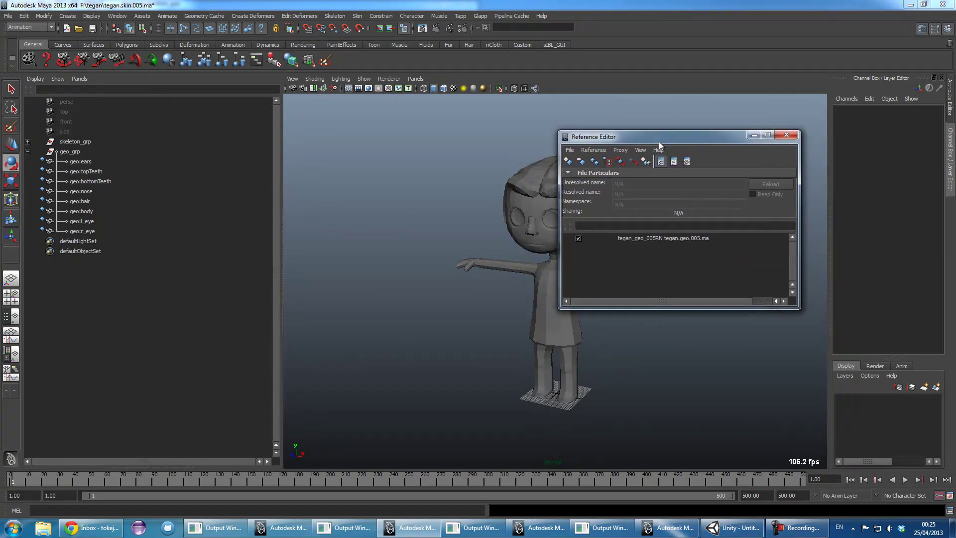
pyautogui.click(654, 240)
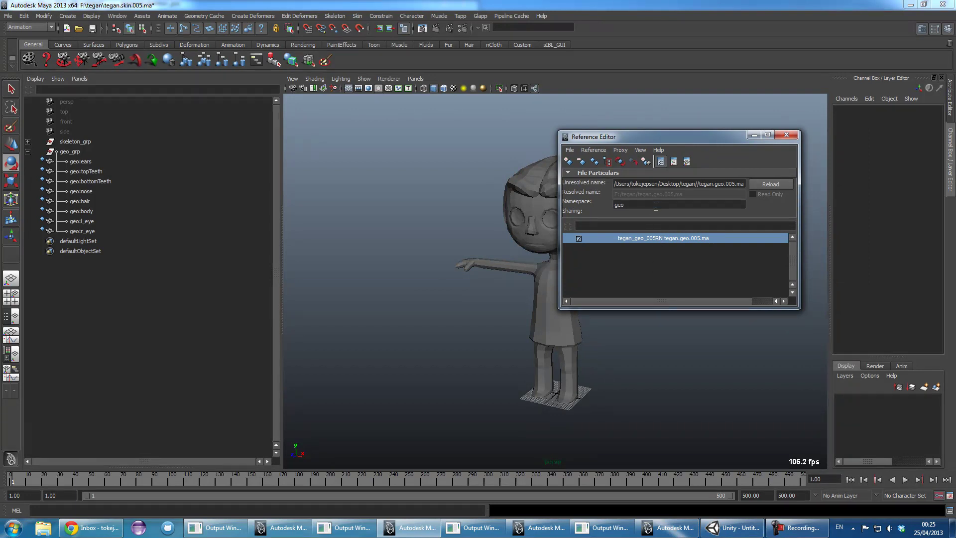
pyautogui.moveTo(656, 206); pyautogui.dragTo(614, 214)
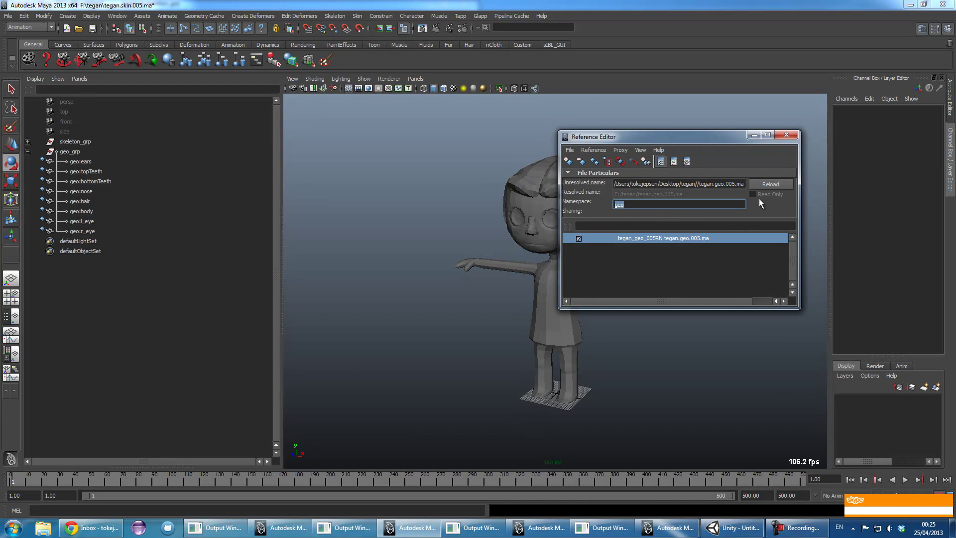
pyautogui.click(787, 134)
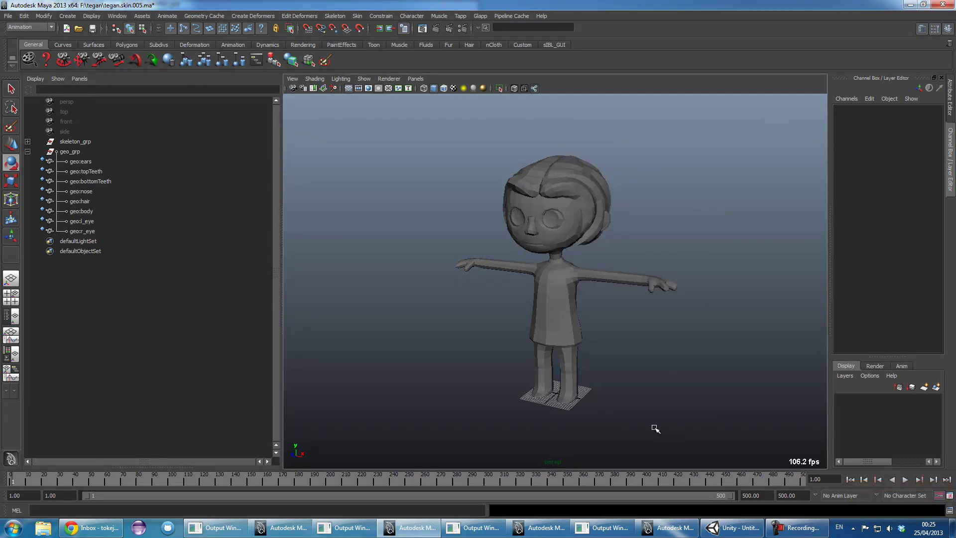
pyautogui.click(668, 528)
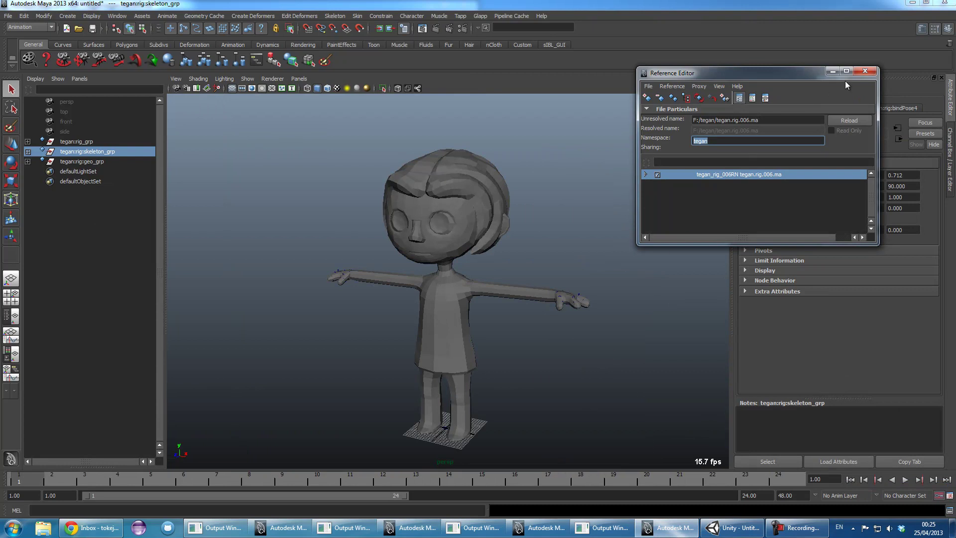
# - Close the Reference Editor and select both tegan:rig:skeleton_grp and tegan:rig:geo_grp in the Outliner
pyautogui.click(865, 71)
pyautogui.click(256, 144)
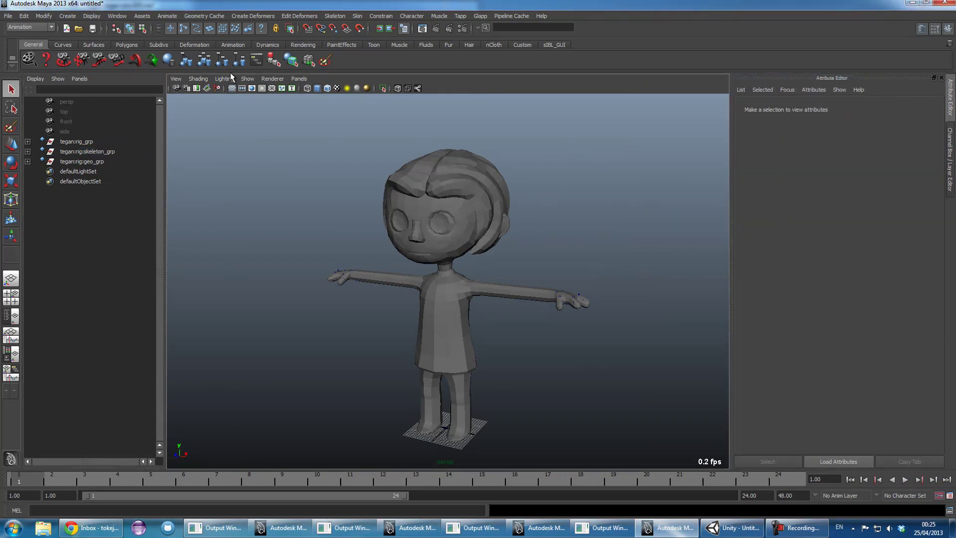
pyautogui.click(81, 160)
pyautogui.click(83, 152)
pyautogui.click(83, 160)
pyautogui.click(85, 152)
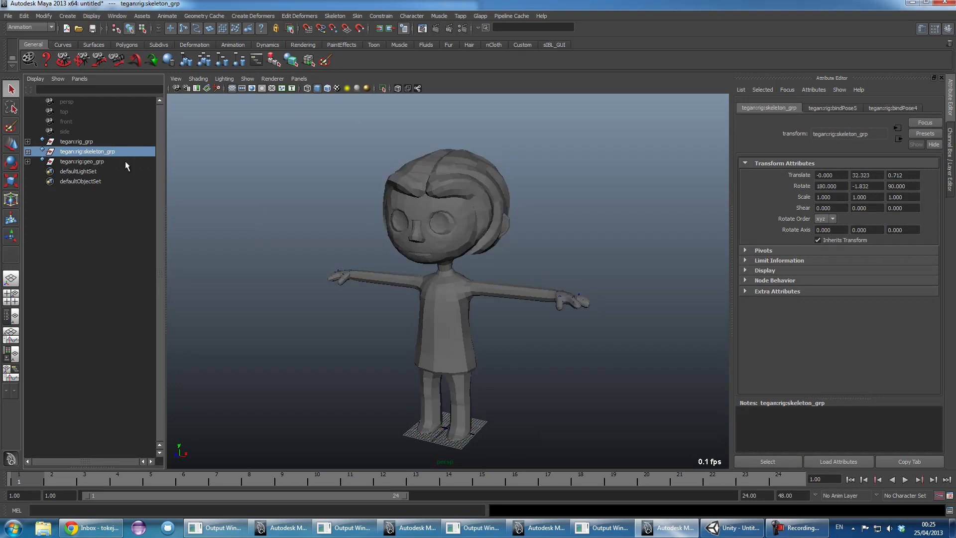
pyautogui.click(86, 162)
pyautogui.keyDown('shift'); pyautogui.click(91, 153); pyautogui.keyUp('shift')
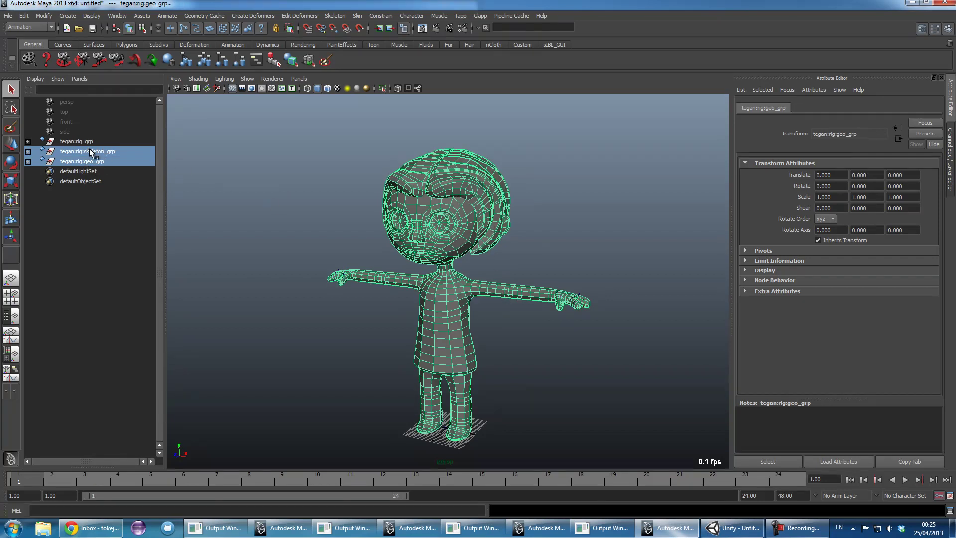
pyautogui.keyDown('ctrl'); pyautogui.click(87, 160); pyautogui.keyUp('ctrl')
pyautogui.click(95, 162)
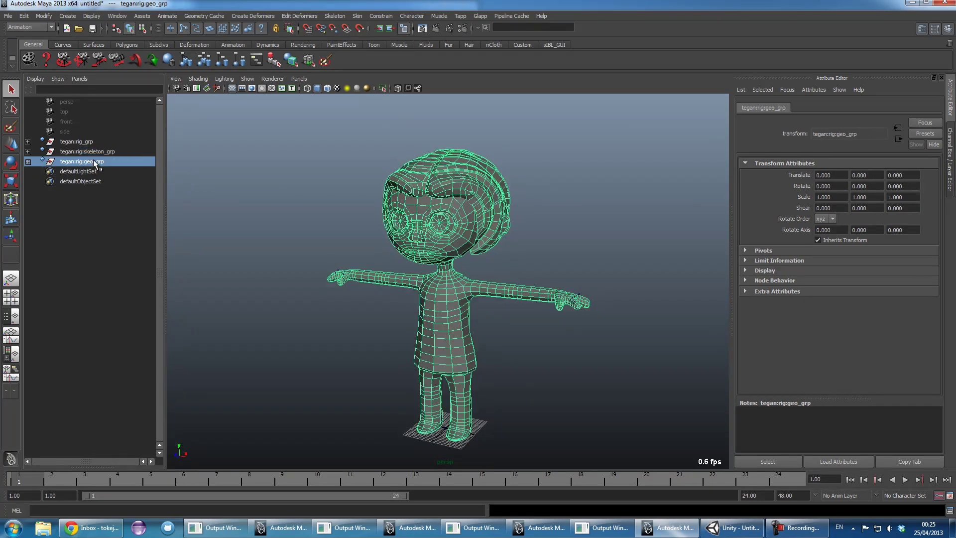
pyautogui.keyDown('ctrl'); pyautogui.click(95, 153); pyautogui.keyUp('ctrl')
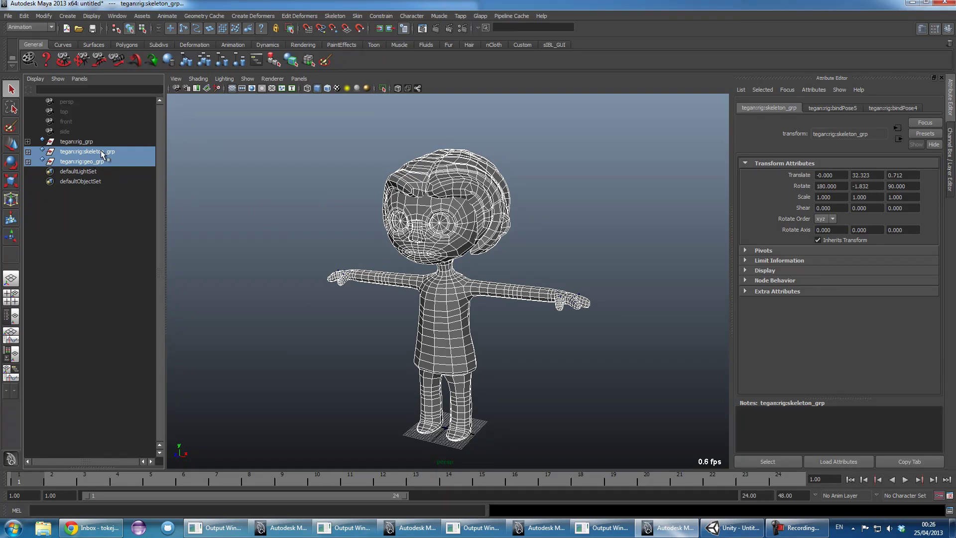
pyautogui.click(314, 215)
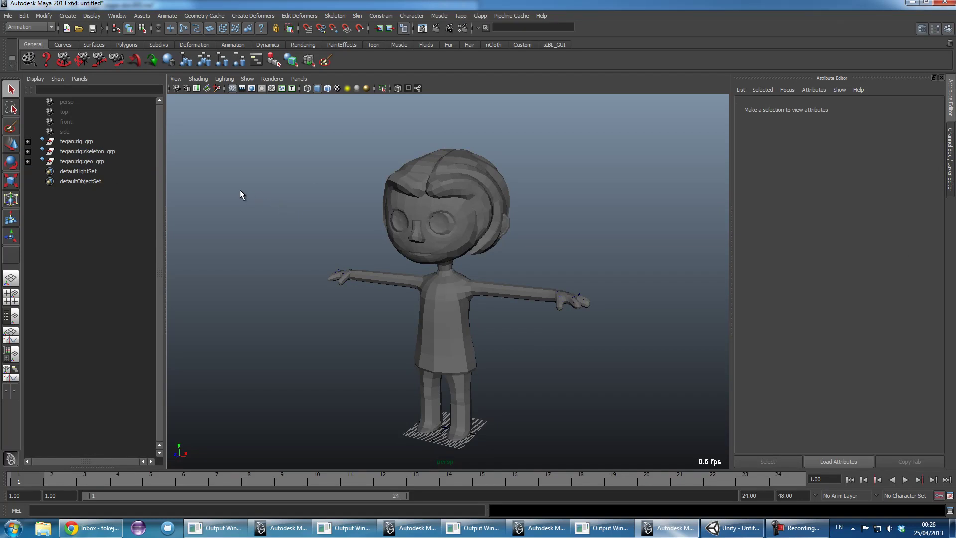
pyautogui.moveTo(83, 150); pyautogui.dragTo(90, 163)
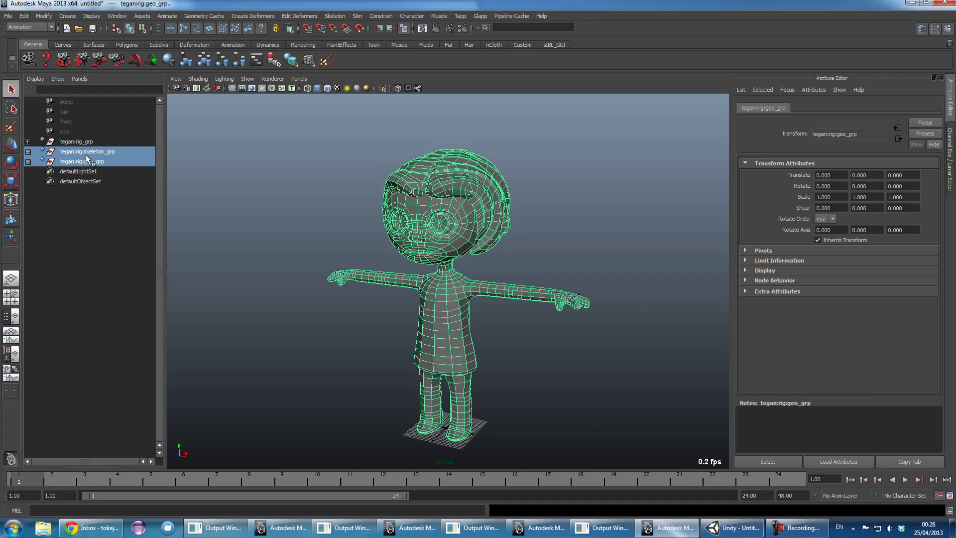
pyautogui.click(8, 15)
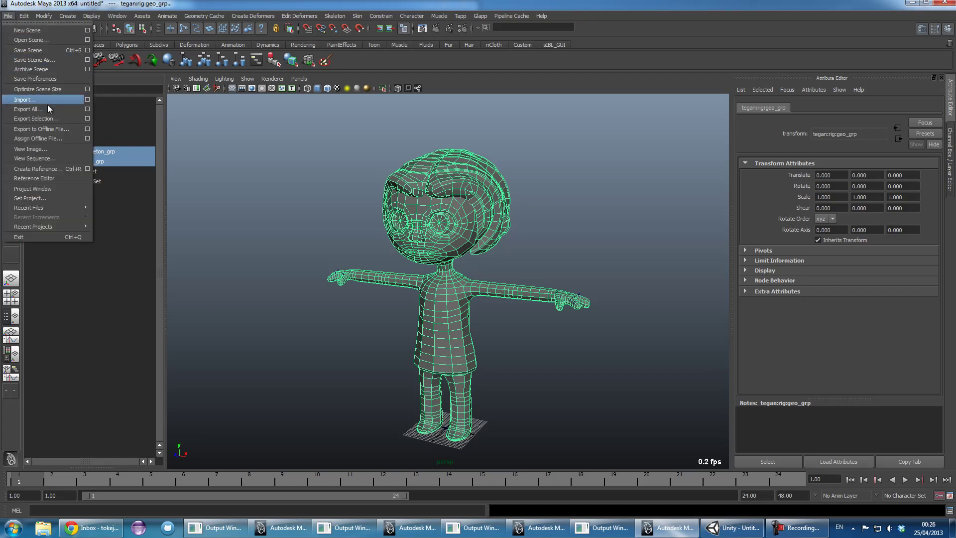
pyautogui.click(46, 118)
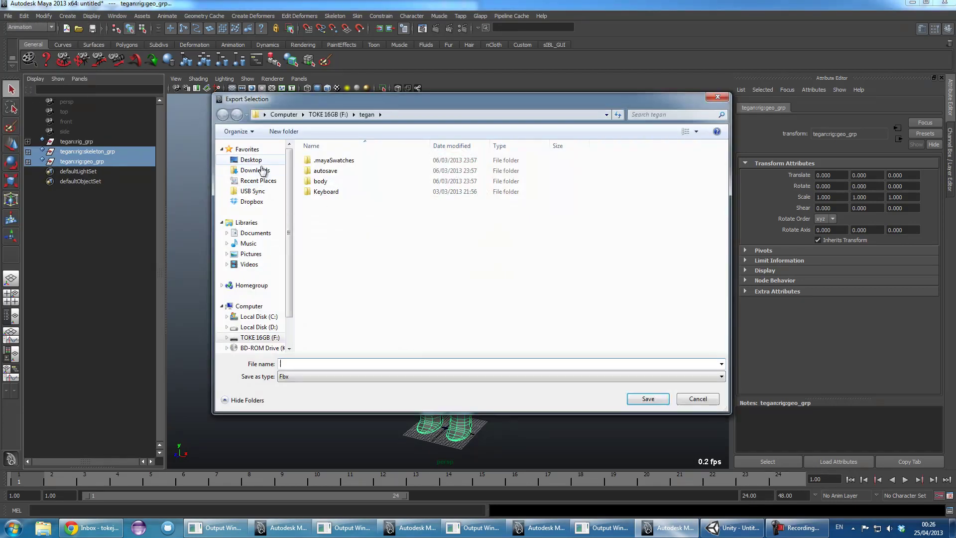
pyautogui.click(252, 160)
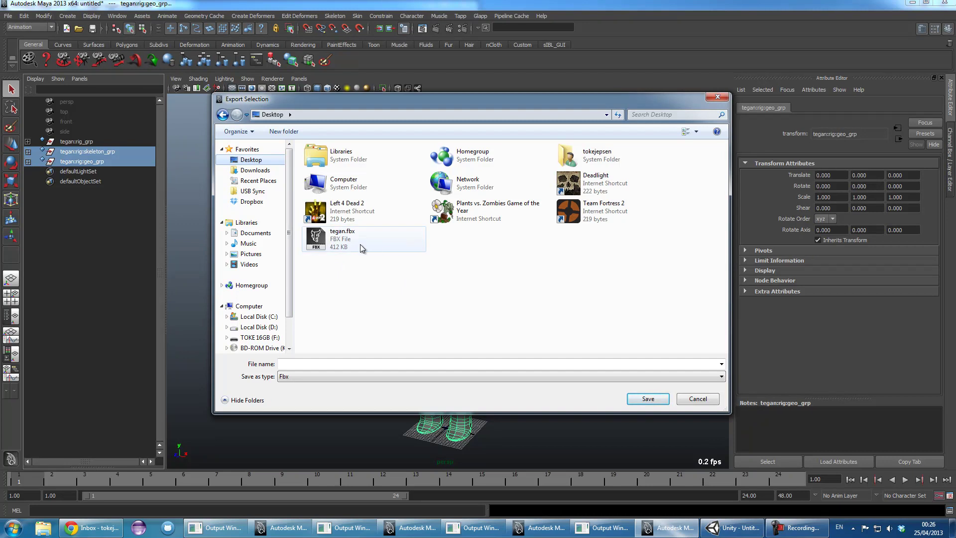
pyautogui.click(361, 247)
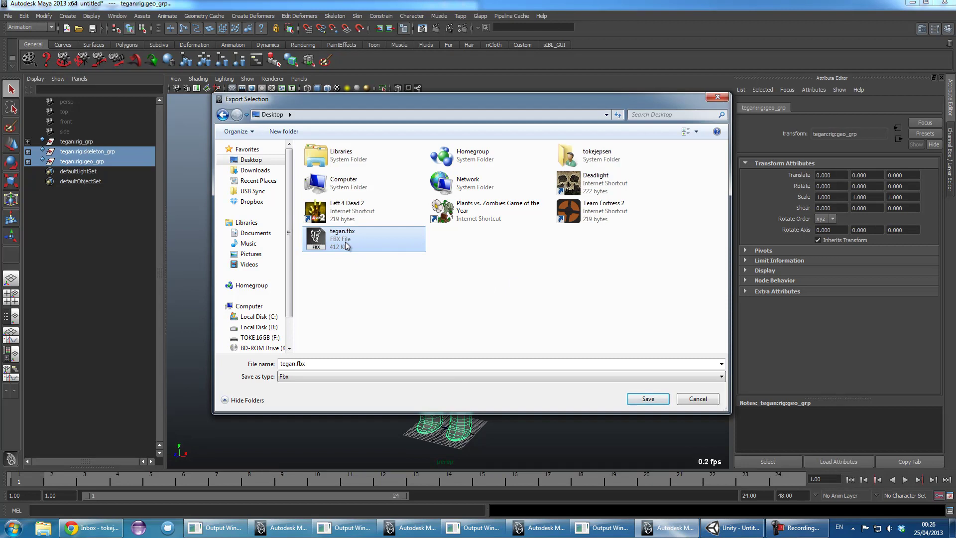
pyautogui.click(704, 400)
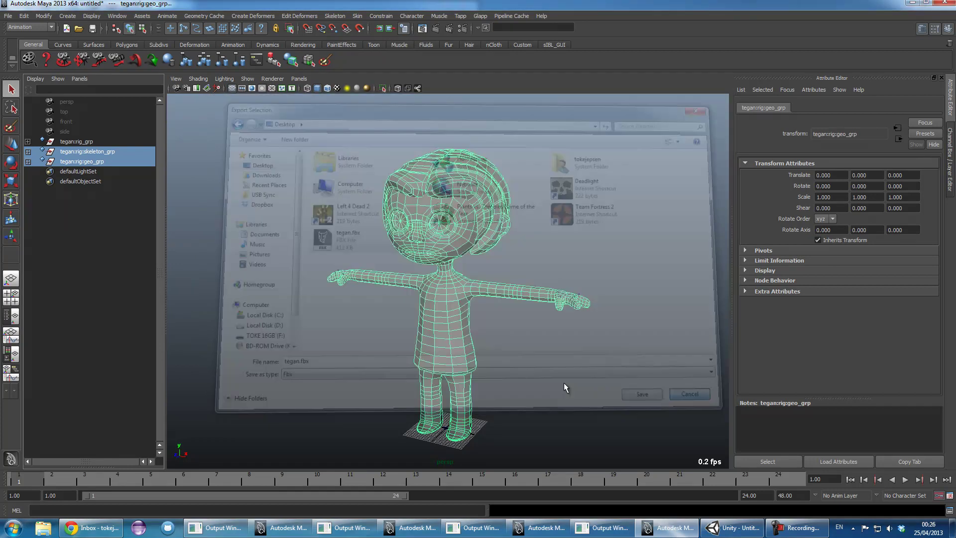
pyautogui.click(333, 256)
# - In wireframe view, select the arm FK controls and play back the arm animation
pyautogui.keyDown('alt'); pyautogui.moveTo(333, 256); pyautogui.dragTo(538, 269); pyautogui.keyUp('alt')
pyautogui.press('4')
pyautogui.scroll(5, 538, 269)
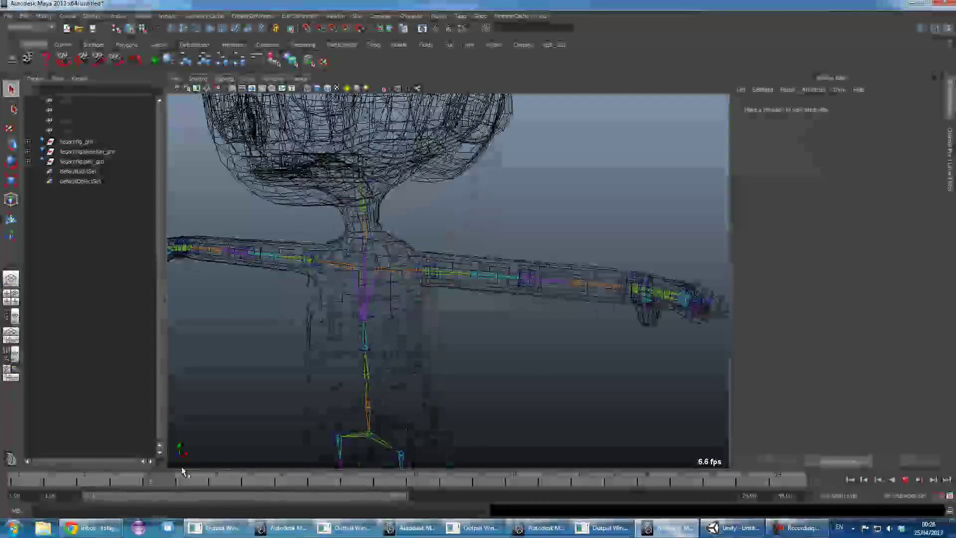
pyautogui.click(433, 271)
pyautogui.scroll(3, 434, 270)
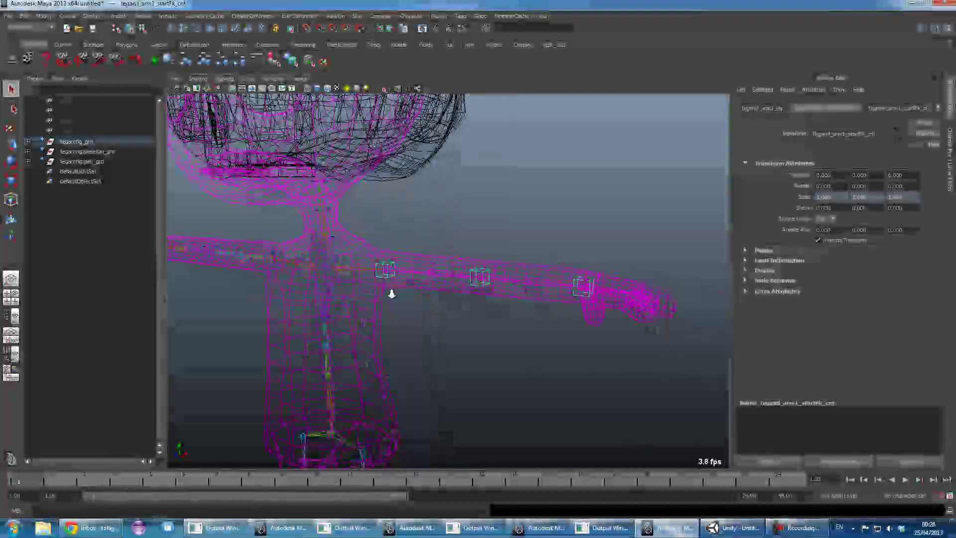
pyautogui.click(507, 263)
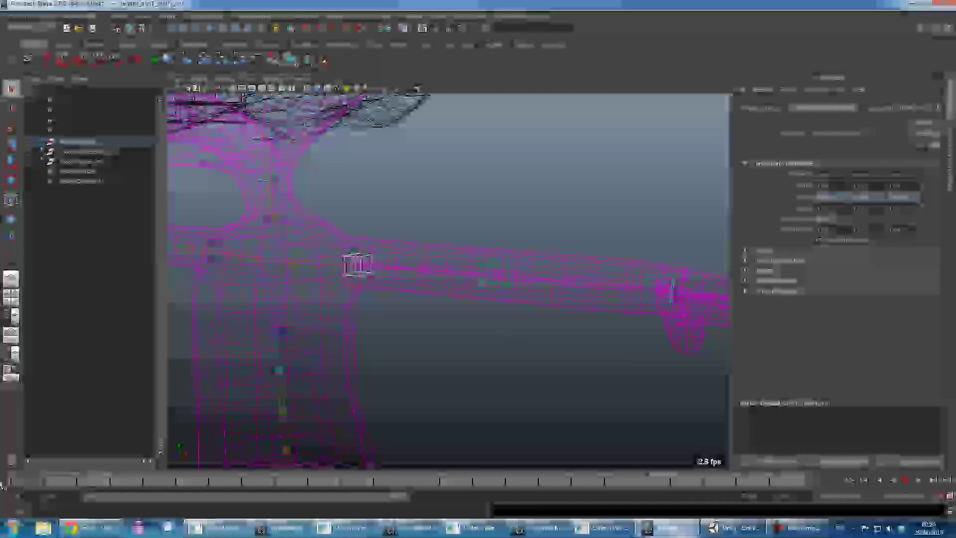
pyautogui.hotkey('alt', 'v')
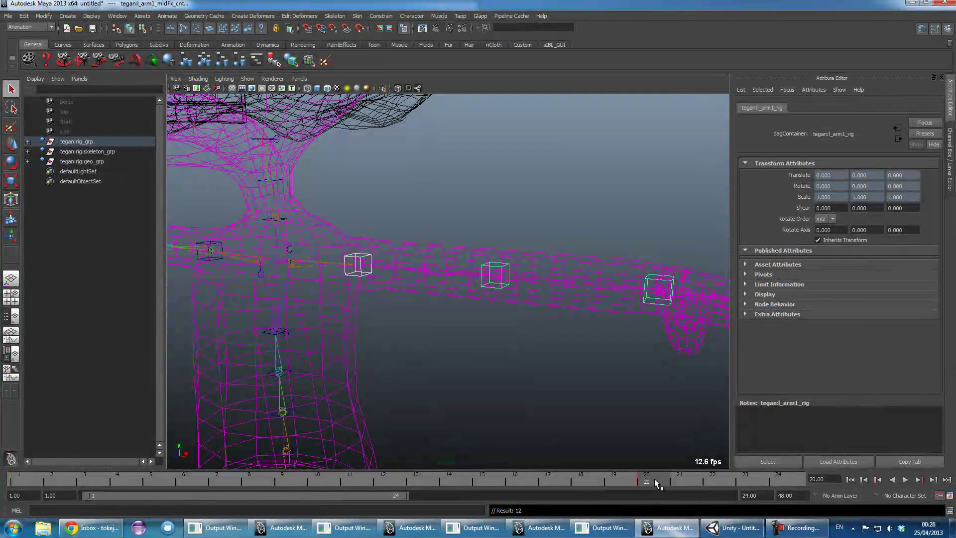
pyautogui.hotkey('alt', 'v')
# - Rotate the upper arm FK control down beside the body and replay the animation smooth shaded
pyautogui.click(369, 239)
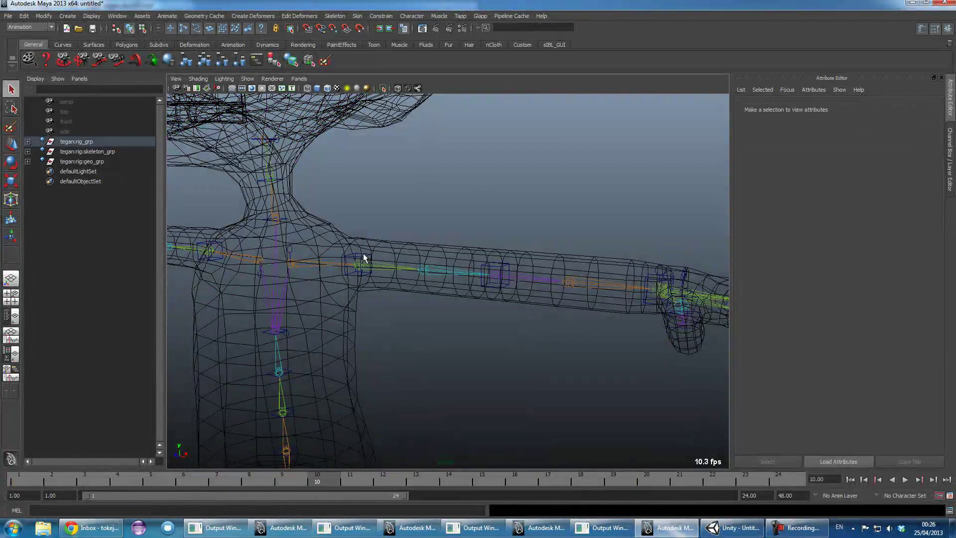
pyautogui.click(360, 257)
pyautogui.press('e')
pyautogui.moveTo(397, 256); pyautogui.dragTo(391, 298)
pyautogui.click(397, 389)
pyautogui.click(398, 392)
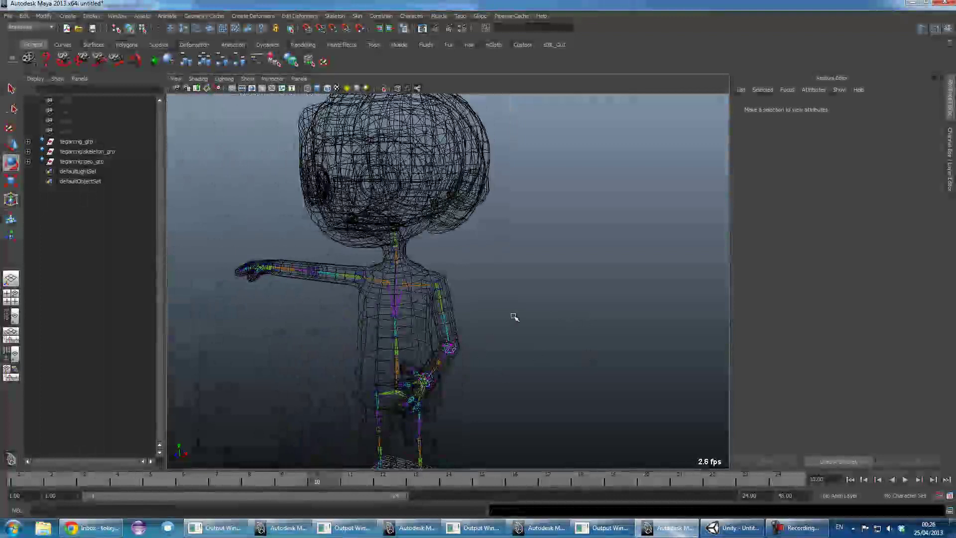
pyautogui.press('5')
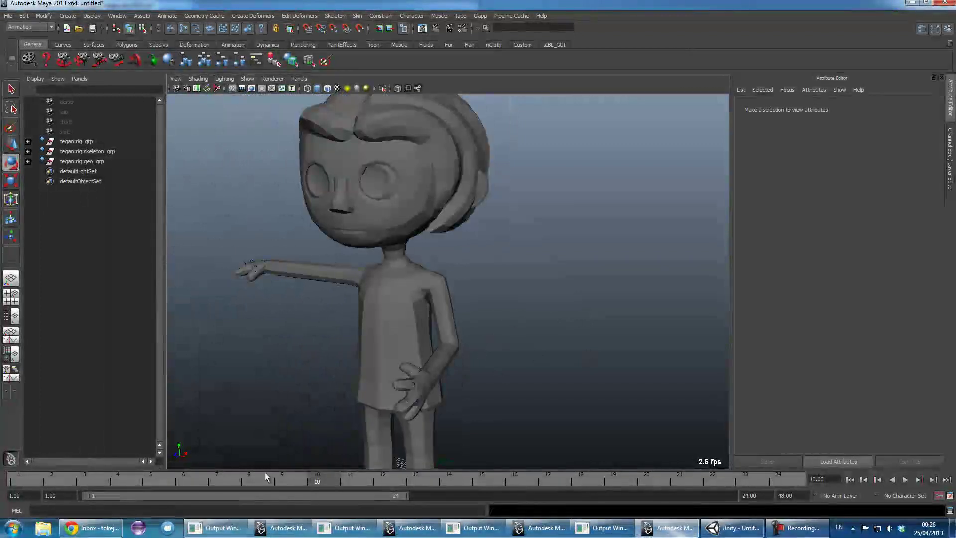
pyautogui.hotkey('alt', 'v')
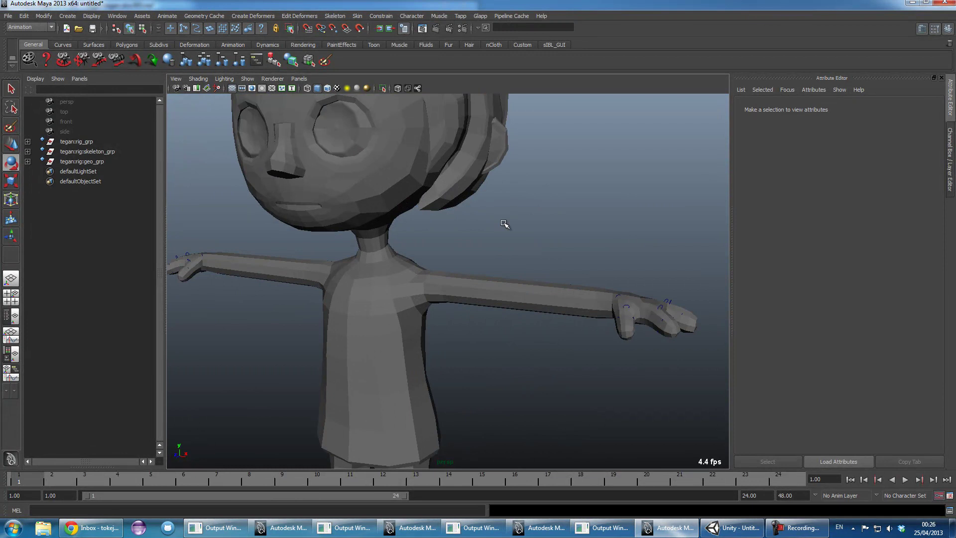
# - Return to smooth shading with the whole character framed and orbited into view
pyautogui.press('4')
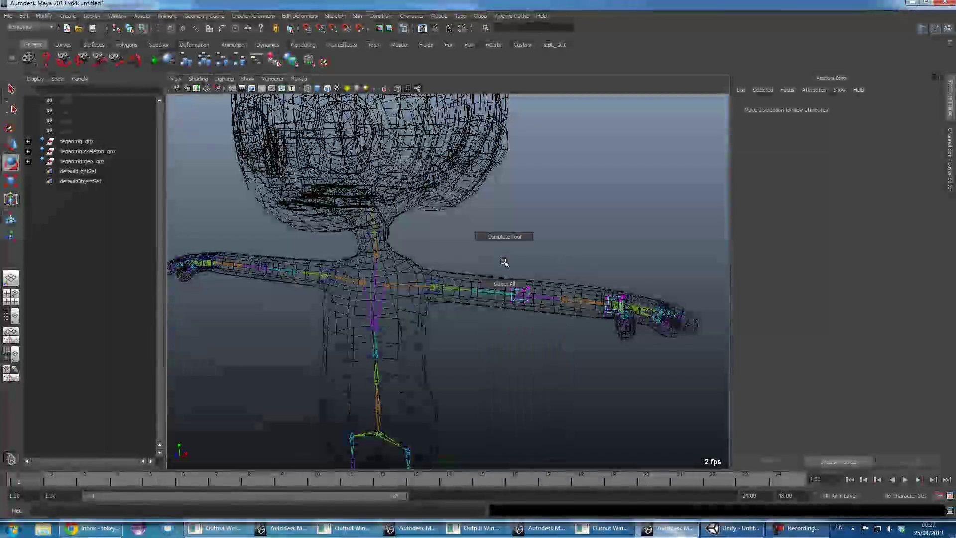
pyautogui.rightClick(529, 282)
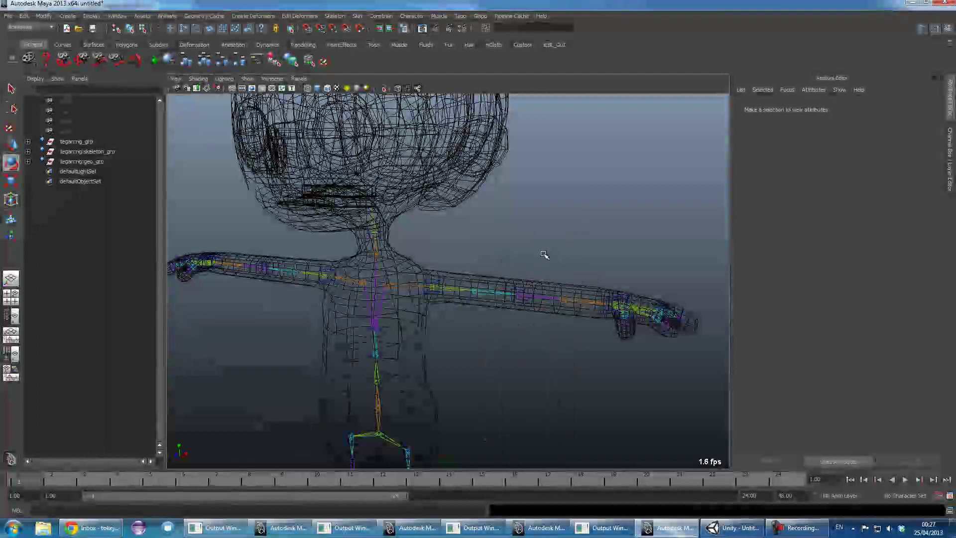
pyautogui.press('5')
pyautogui.press('f')
pyautogui.keyDown('alt'); pyautogui.moveTo(481, 257); pyautogui.dragTo(439, 289); pyautogui.keyUp('alt')
pyautogui.scroll(2, 439, 288)
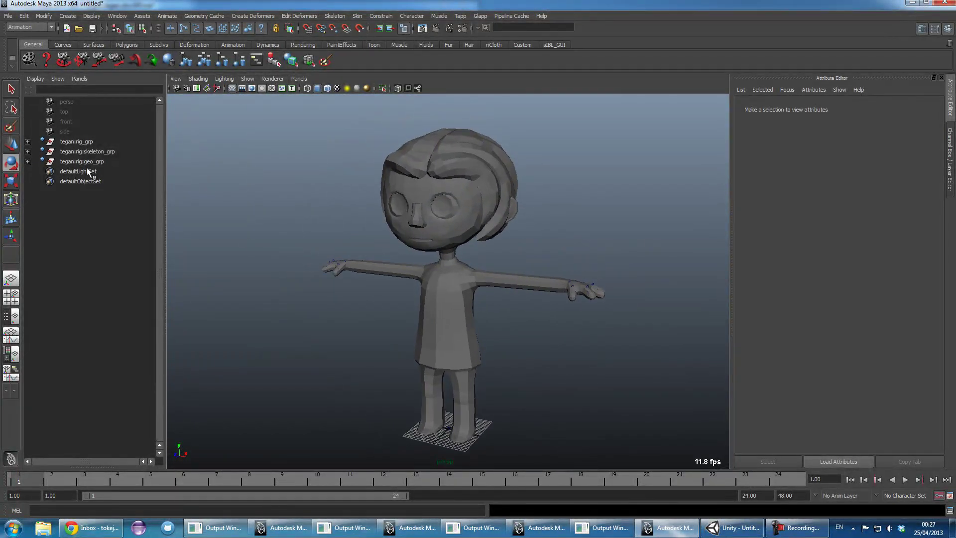
# - Widen the Outliner and expand skeleton_grp to list all its joints
pyautogui.moveTo(166, 170); pyautogui.dragTo(254, 170)
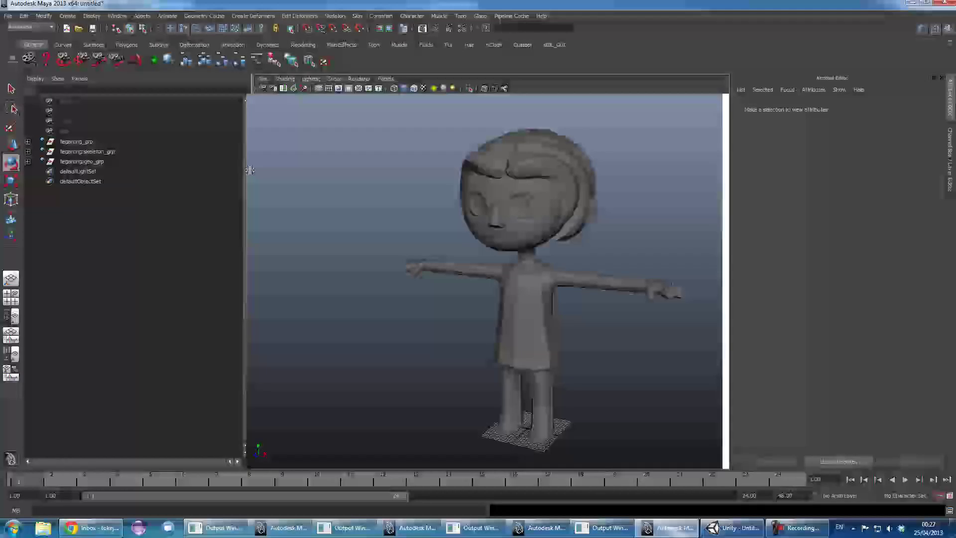
pyautogui.keyDown('shift'); pyautogui.click(28, 152); pyautogui.keyUp('shift')
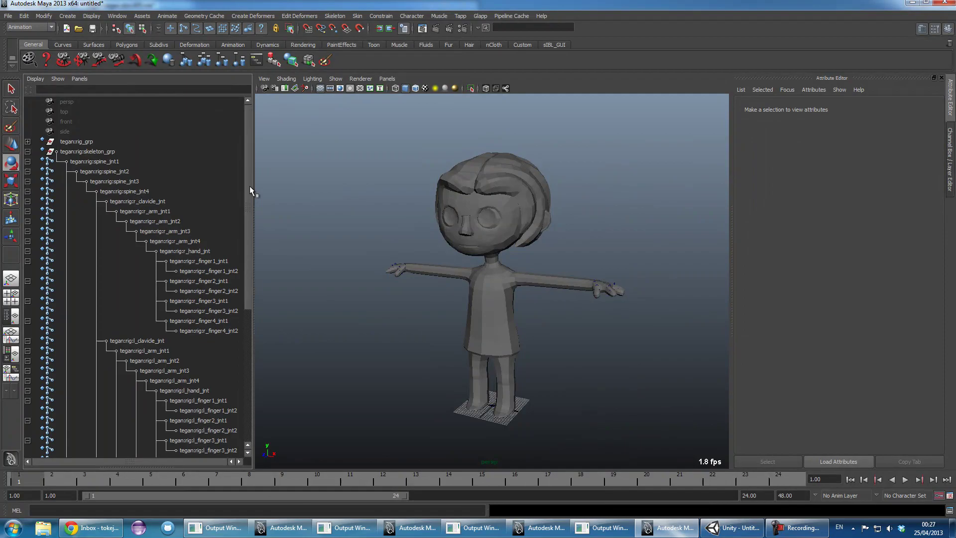
pyautogui.moveTo(250, 186); pyautogui.dragTo(315, 209)
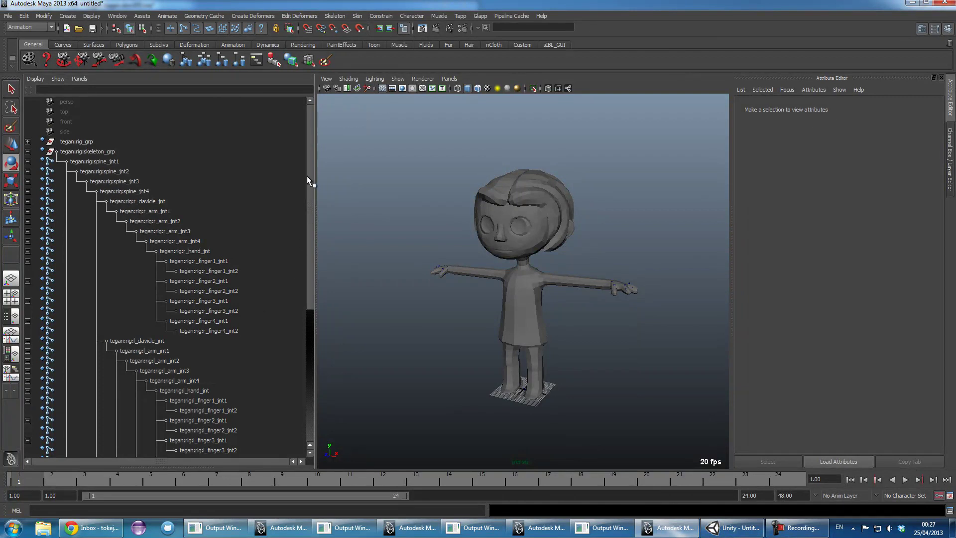
pyautogui.moveTo(307, 176); pyautogui.dragTo(305, 306)
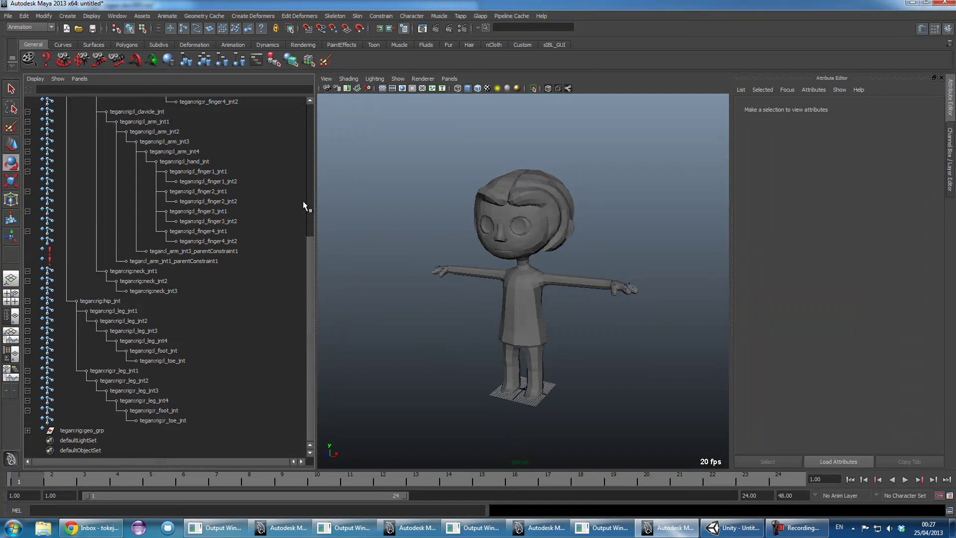
pyautogui.moveTo(307, 258); pyautogui.dragTo(310, 87)
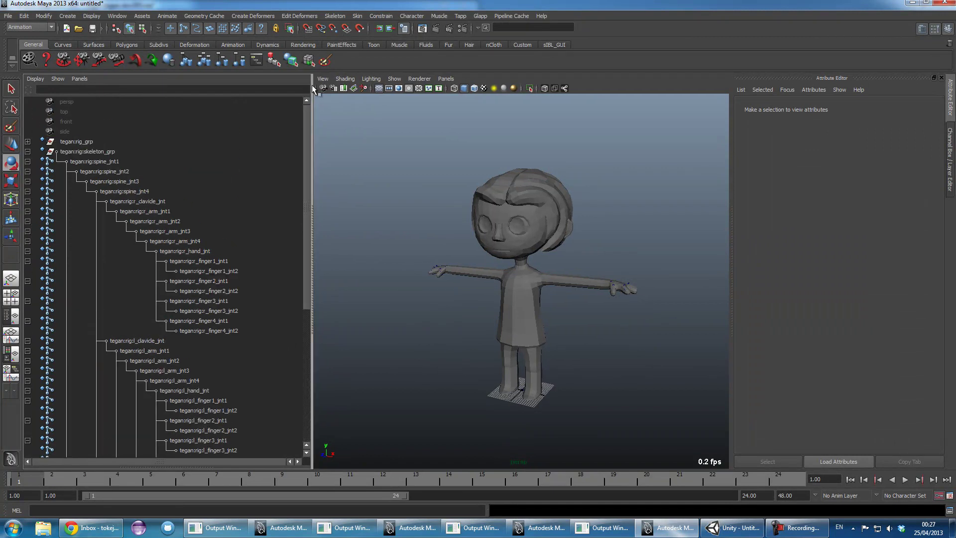
# - Select spine_jnt1 through r_toe_jnt, including both left arm parent constraints
pyautogui.click(106, 161)
pyautogui.scroll(-8, 166, 251)
pyautogui.keyDown('shift'); pyautogui.click(161, 418); pyautogui.keyUp('shift')
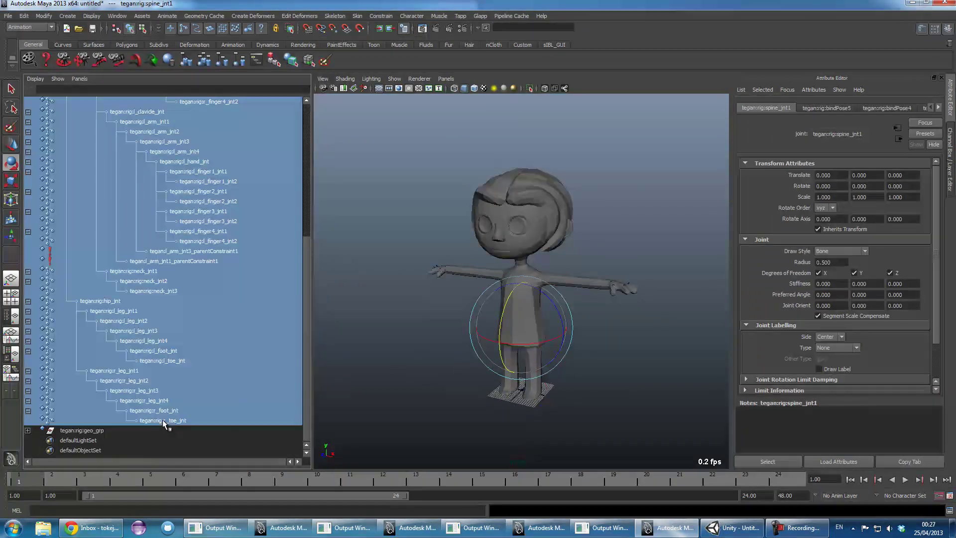
pyautogui.keyDown('ctrl'); pyautogui.click(197, 251); pyautogui.keyUp('ctrl')
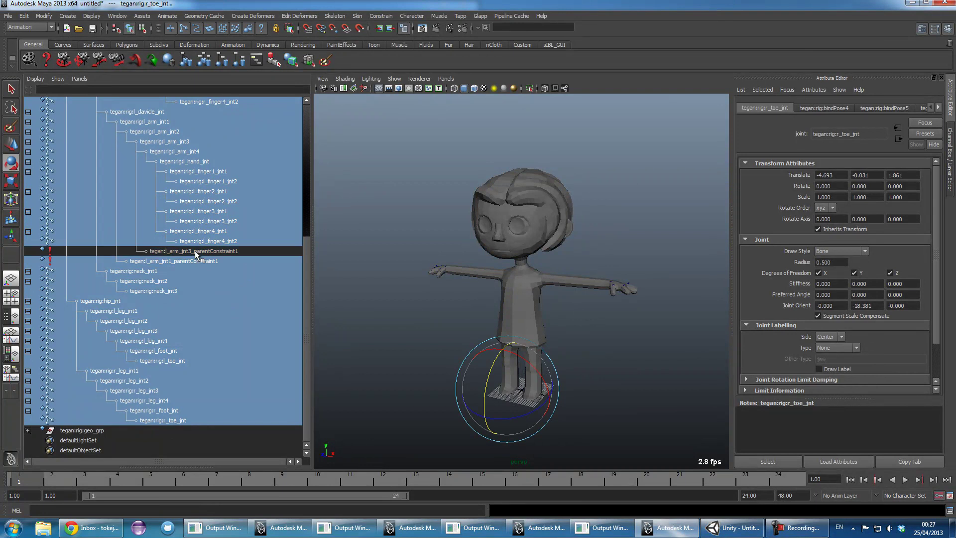
pyautogui.keyDown('ctrl'); pyautogui.click(192, 261); pyautogui.keyUp('ctrl')
pyautogui.scroll(8, 300, 269)
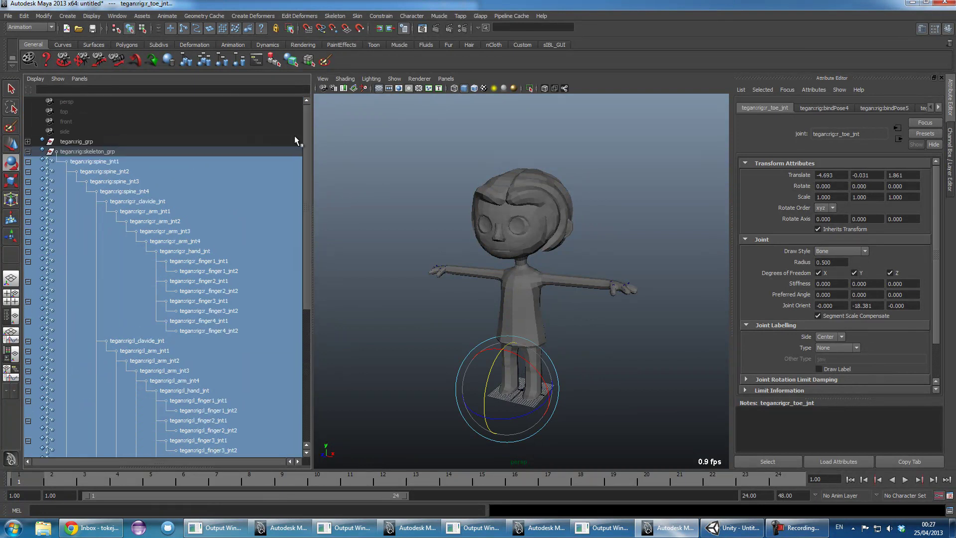
pyautogui.scroll(-8, 300, 306)
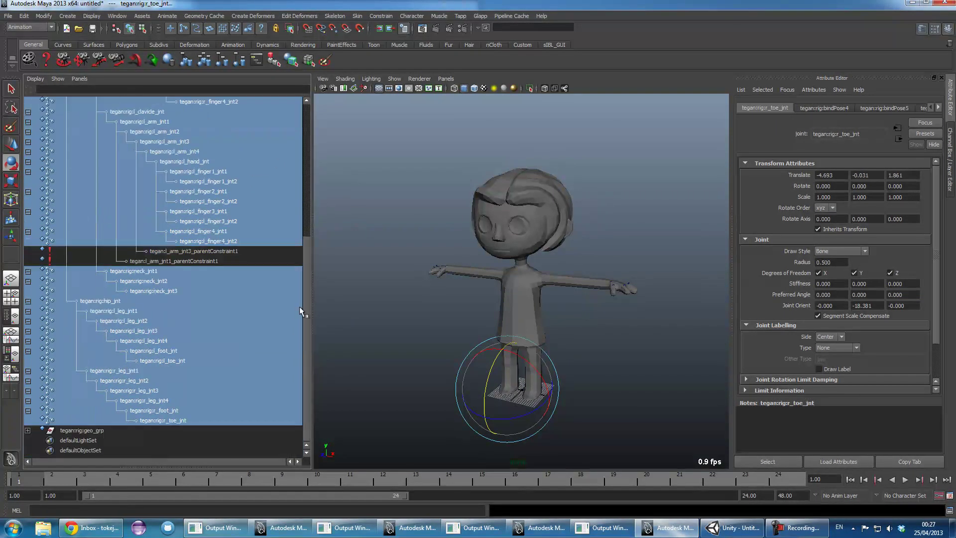
pyautogui.keyDown('ctrl'); pyautogui.click(222, 251); pyautogui.keyUp('ctrl')
pyautogui.keyDown('ctrl'); pyautogui.click(214, 261); pyautogui.keyUp('ctrl')
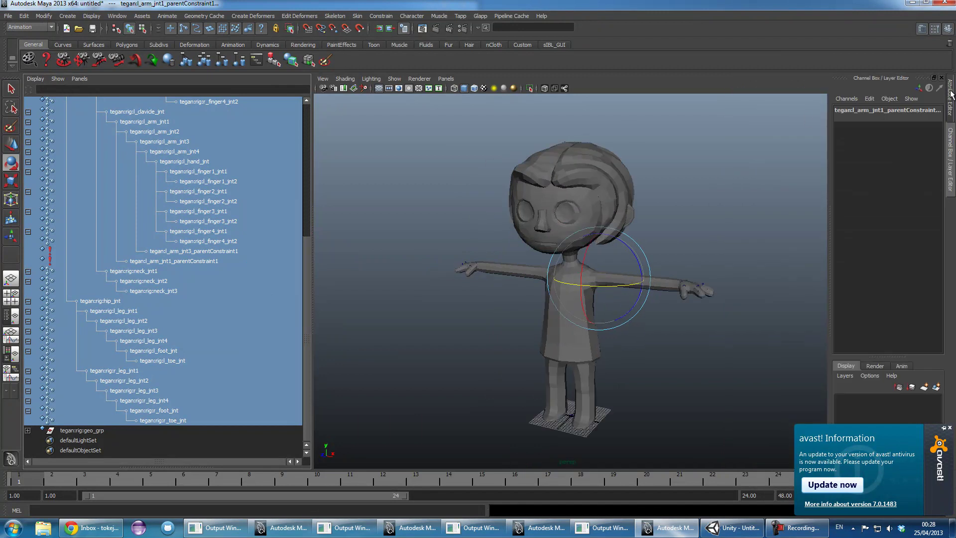
# - Bake the rig's animation onto the skeleton joints with Edit > Keys > Bake Simulation
pyautogui.click(23, 16)
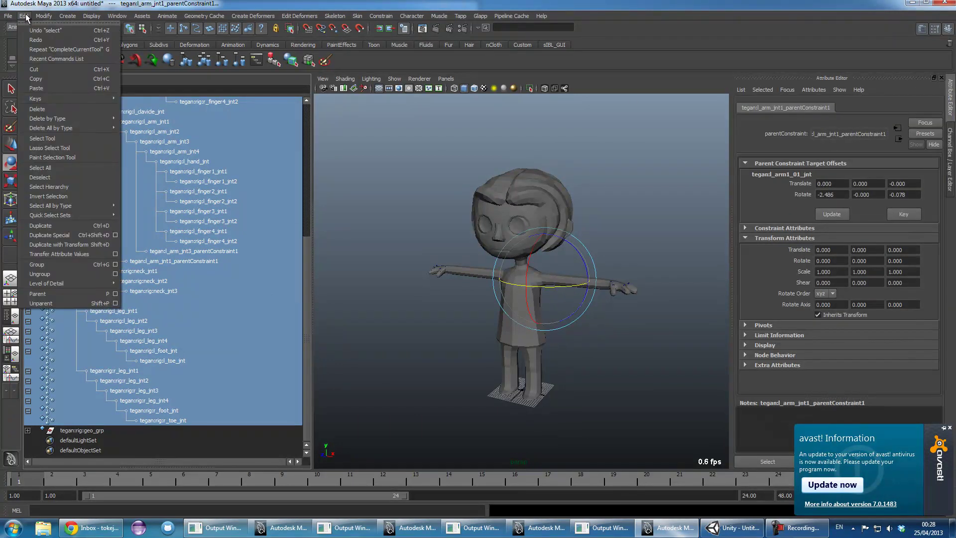
pyautogui.moveTo(47, 99)
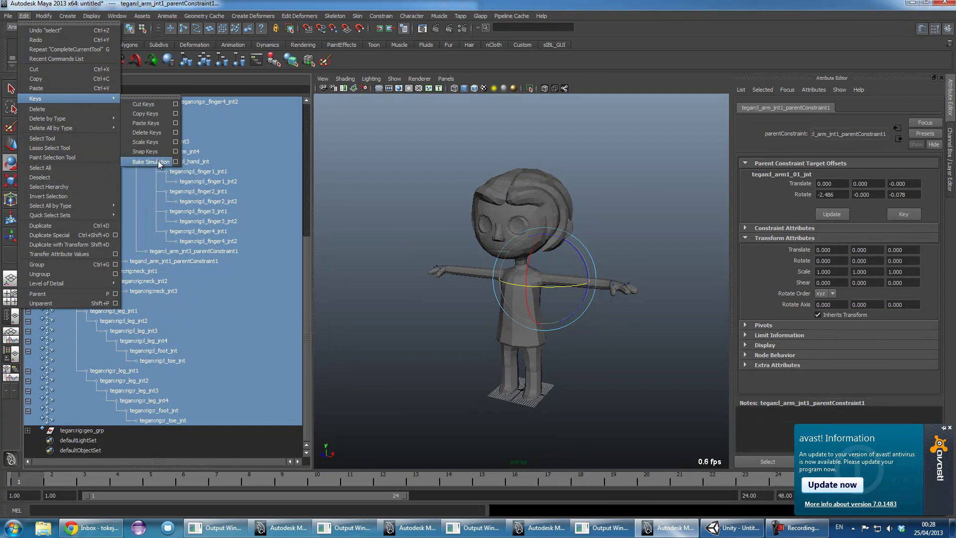
pyautogui.click(151, 162)
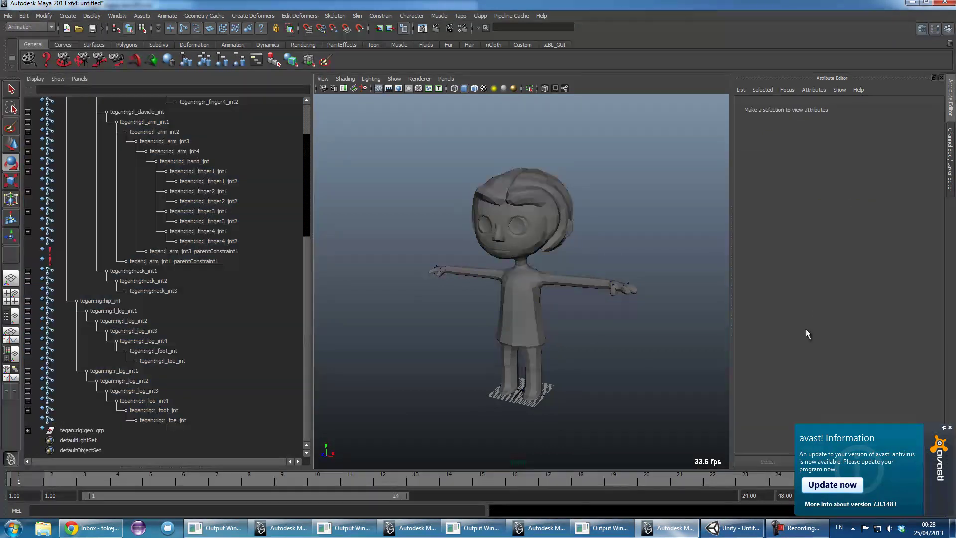
pyautogui.click(950, 428)
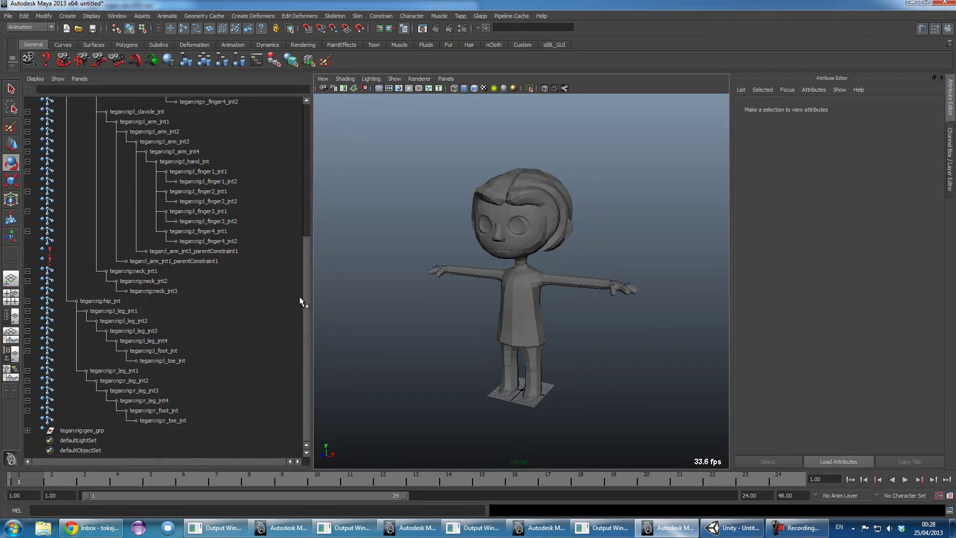
# - Select l_finger1_jnt1 and play the timeline to check the baked keys
pyautogui.scroll(5, 308, 264)
pyautogui.click(212, 301)
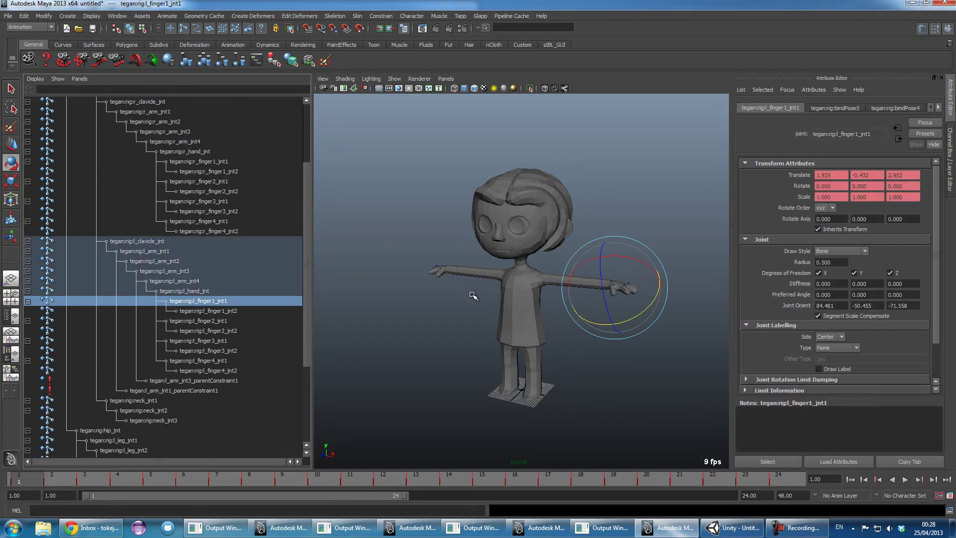
pyautogui.hotkey('alt', 'v')
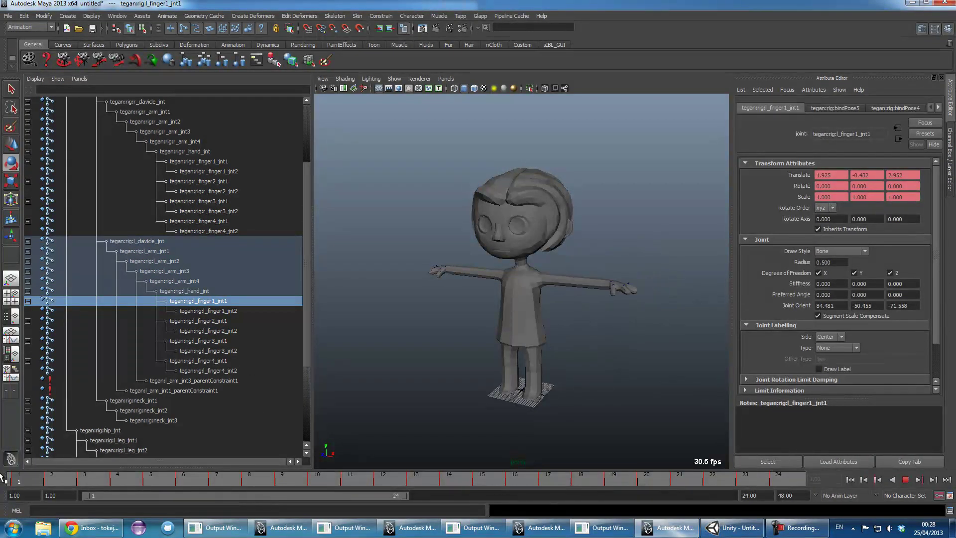
pyautogui.hotkey('alt', 'v')
# - Clear the selection, collapse skeleton_grp and select tegan:rig:skeleton_grp
pyautogui.click(593, 243)
pyautogui.scroll(3, 562, 289)
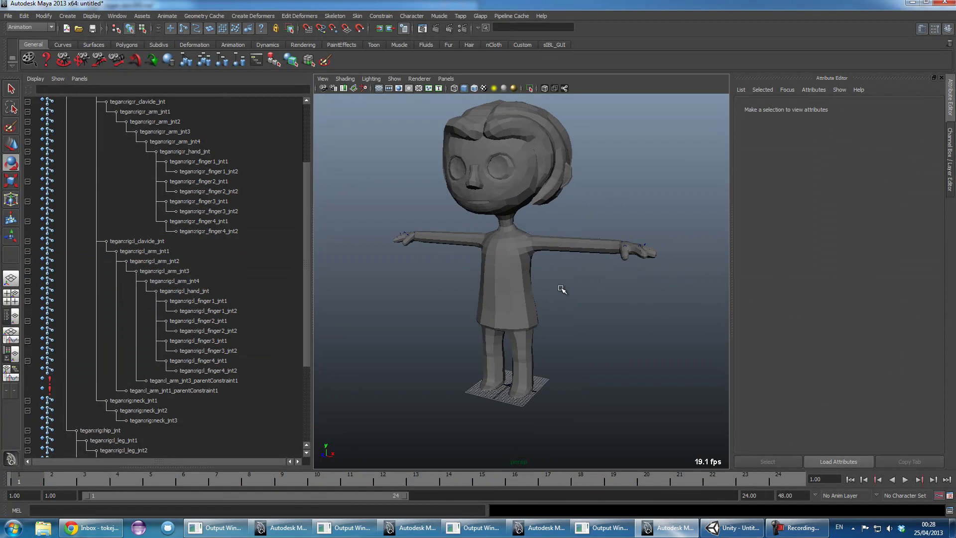
pyautogui.keyDown('alt'); pyautogui.moveTo(561, 289); pyautogui.dragTo(357, 338); pyautogui.keyUp('alt')
pyautogui.moveTo(304, 368); pyautogui.dragTo(321, 263)
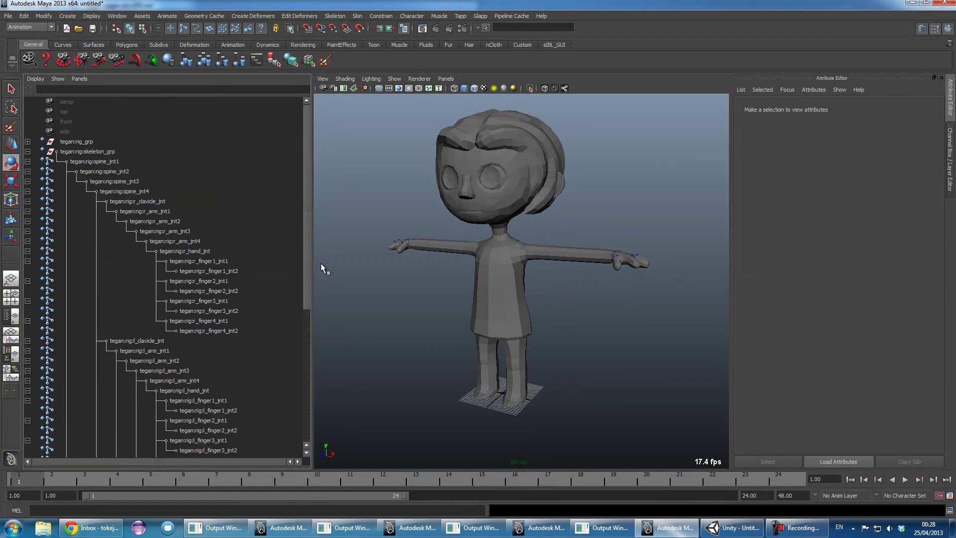
pyautogui.click(28, 152)
pyautogui.click(72, 152)
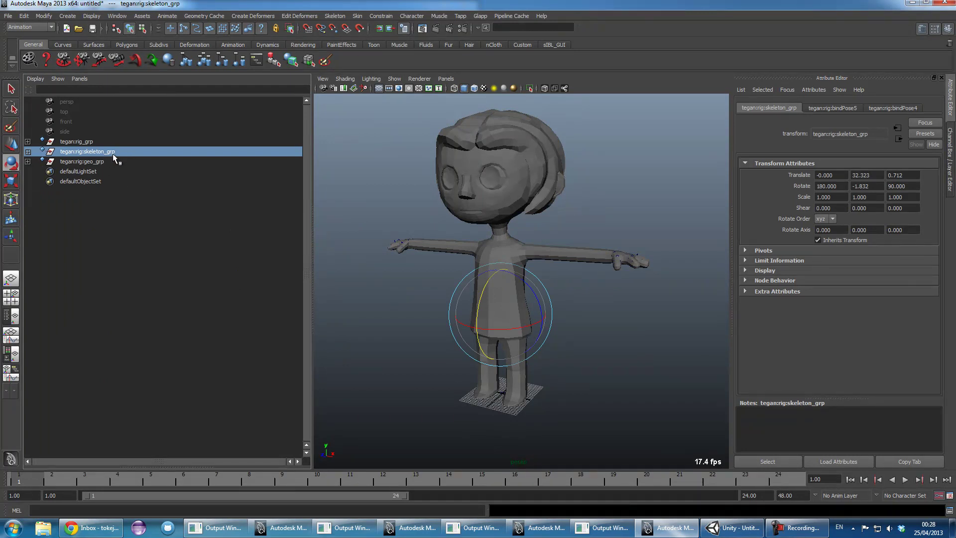
# - Export the selected skeleton group with File > Export Selection, targeting the Desktop
pyautogui.click(11, 16)
pyautogui.click(35, 118)
pyautogui.click(227, 145)
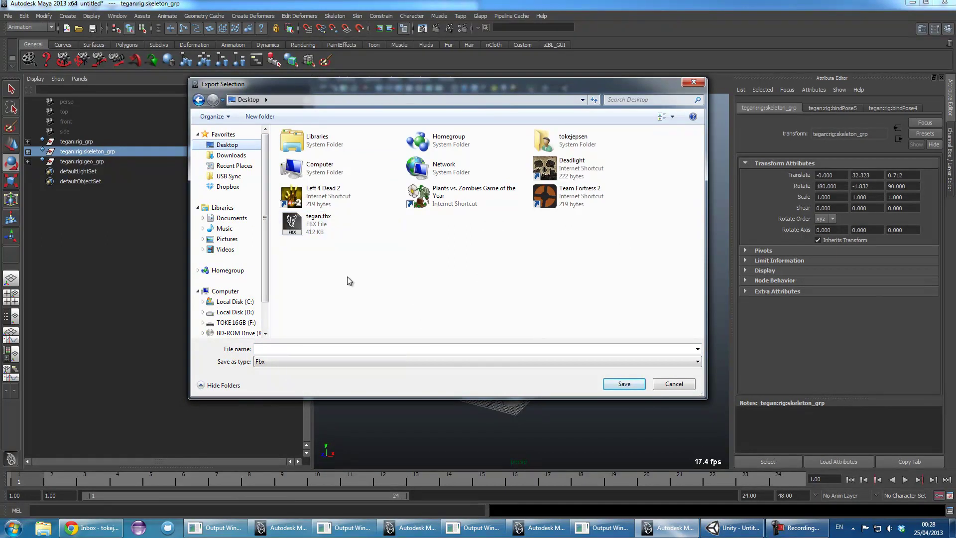
# - Name the file tegan@armAnim, export it as FBX and dismiss the constraint warnings
pyautogui.click(310, 351)
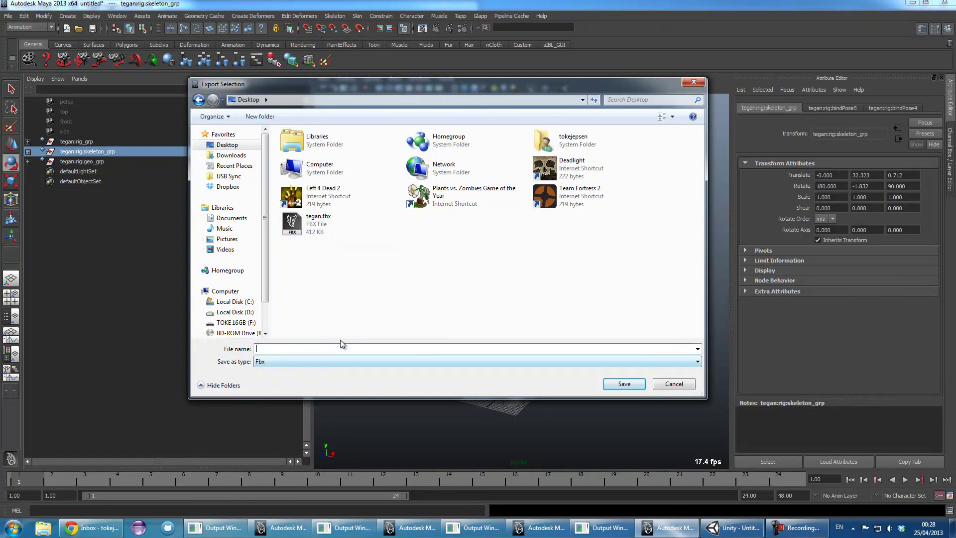
pyautogui.write('tegan')
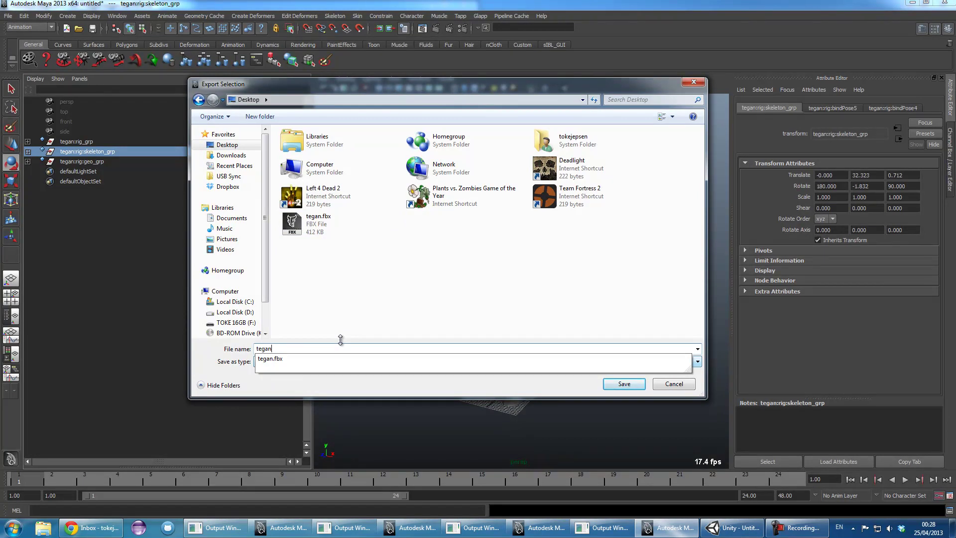
pyautogui.write('@armAnim')
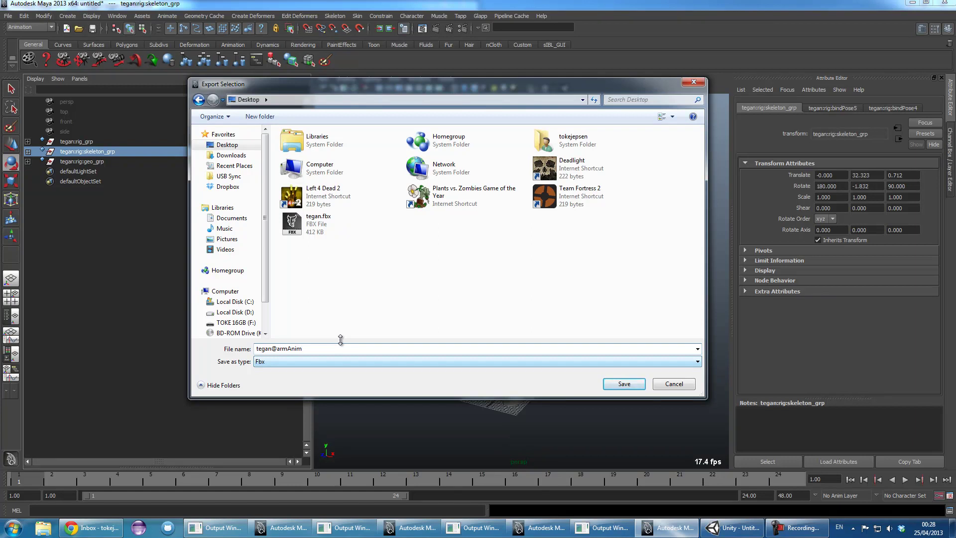
pyautogui.moveTo(312, 348); pyautogui.dragTo(257, 349)
pyautogui.click(312, 349)
pyautogui.click(264, 349)
pyautogui.moveTo(316, 351); pyautogui.dragTo(287, 349)
pyautogui.click(303, 348)
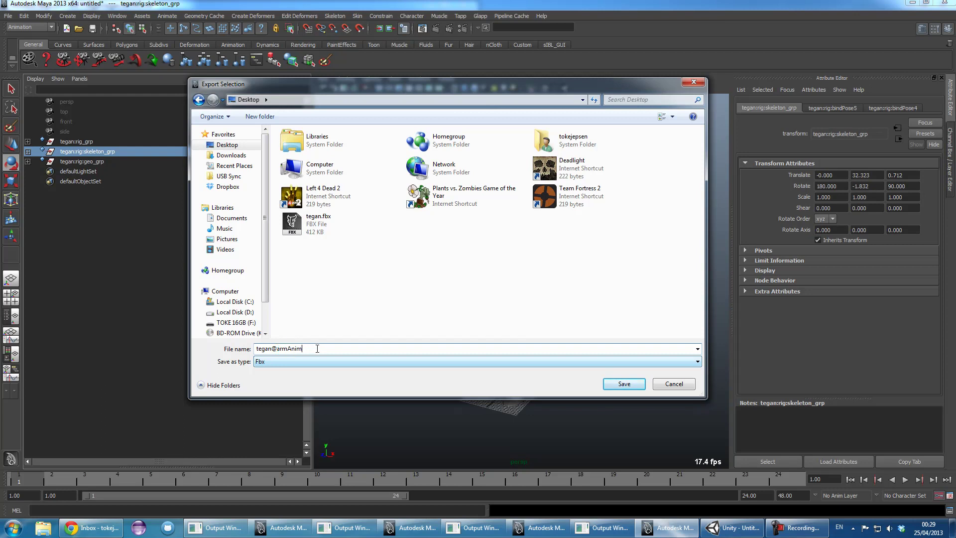
pyautogui.click(625, 384)
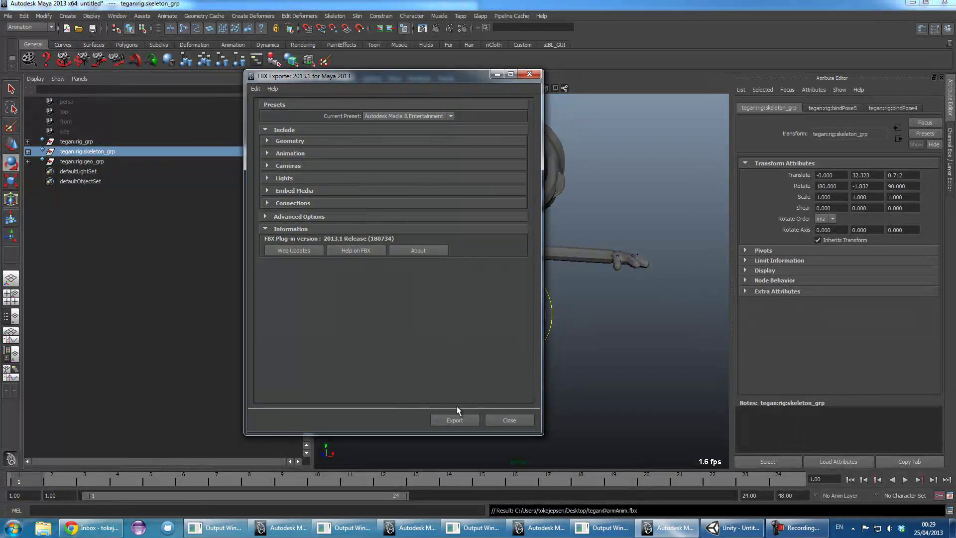
pyautogui.click(453, 418)
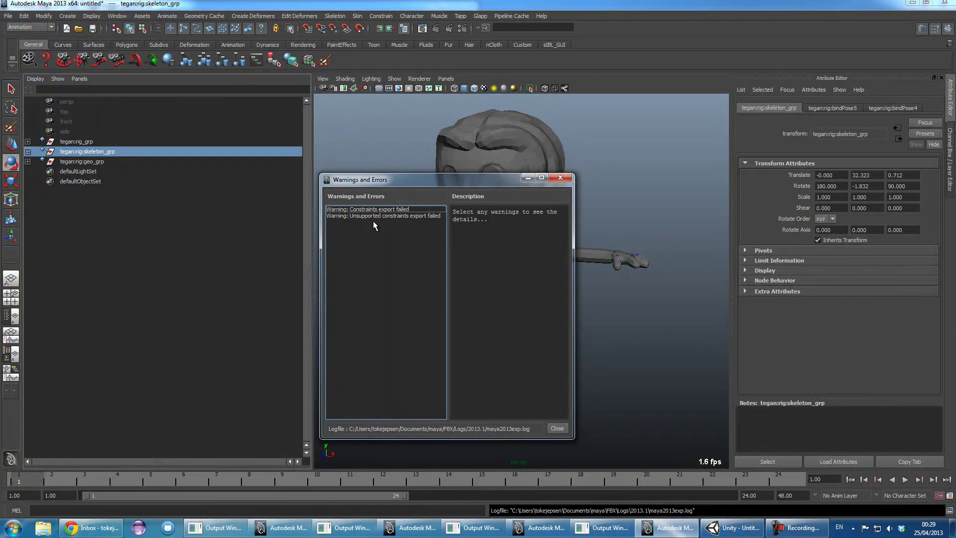
pyautogui.click(559, 431)
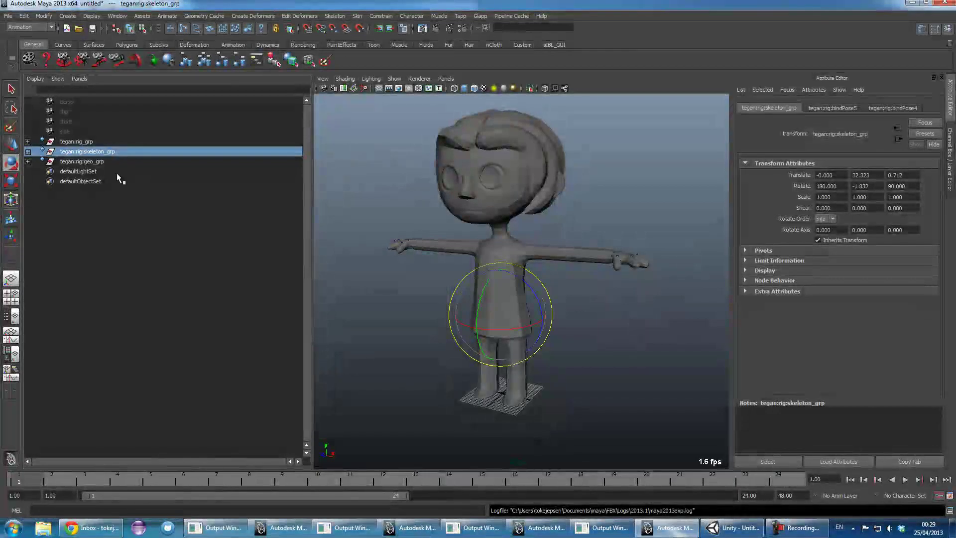
# - Expand skeleton_grp, clear the selection and narrow the Outliner, then undo three steps
pyautogui.keyDown('shift'); pyautogui.click(28, 152); pyautogui.keyUp('shift')
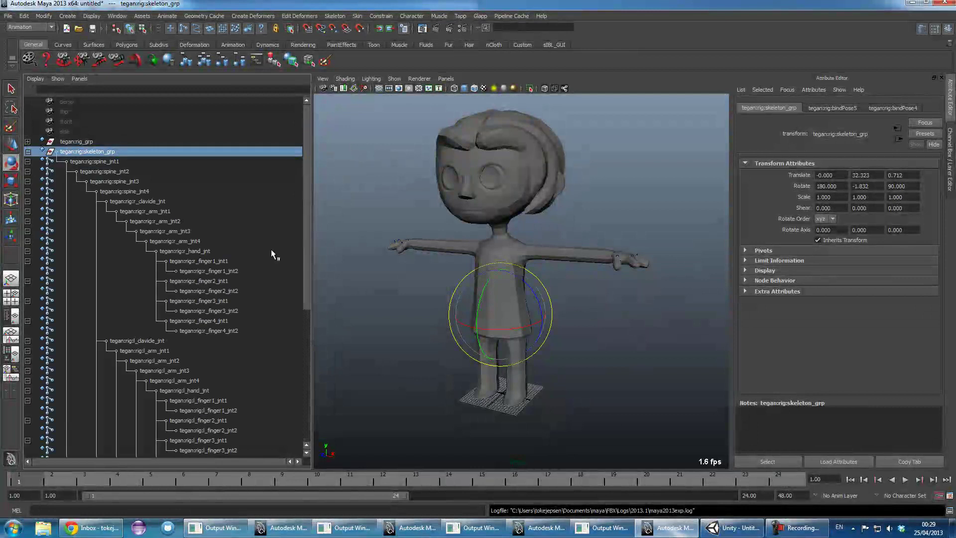
pyautogui.moveTo(303, 165); pyautogui.dragTo(294, 334)
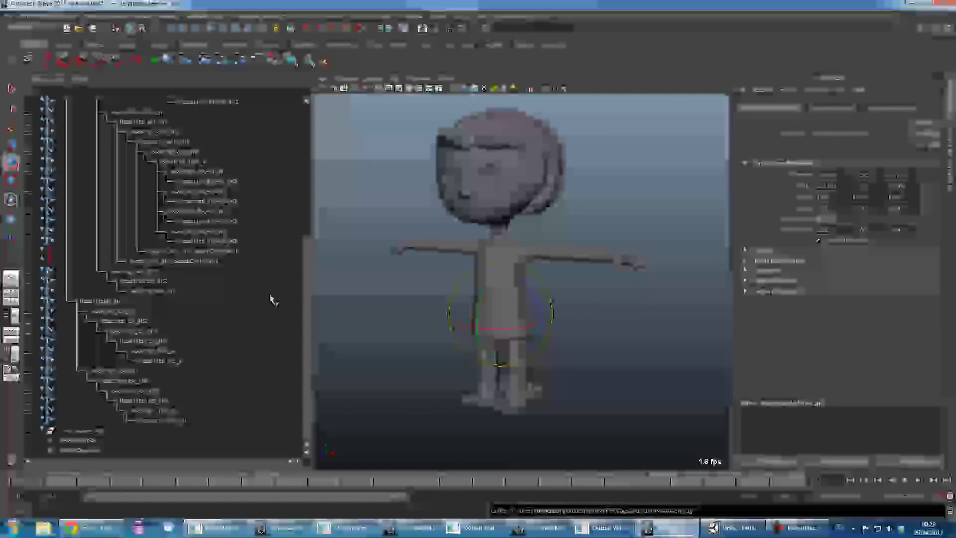
pyautogui.moveTo(309, 289); pyautogui.dragTo(307, 152)
pyautogui.click(666, 365)
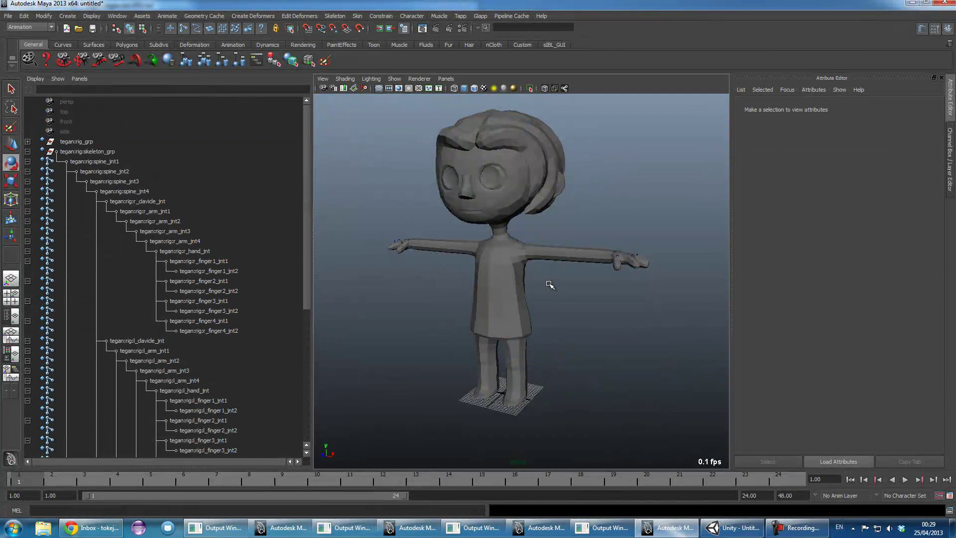
pyautogui.moveTo(313, 280); pyautogui.dragTo(292, 281)
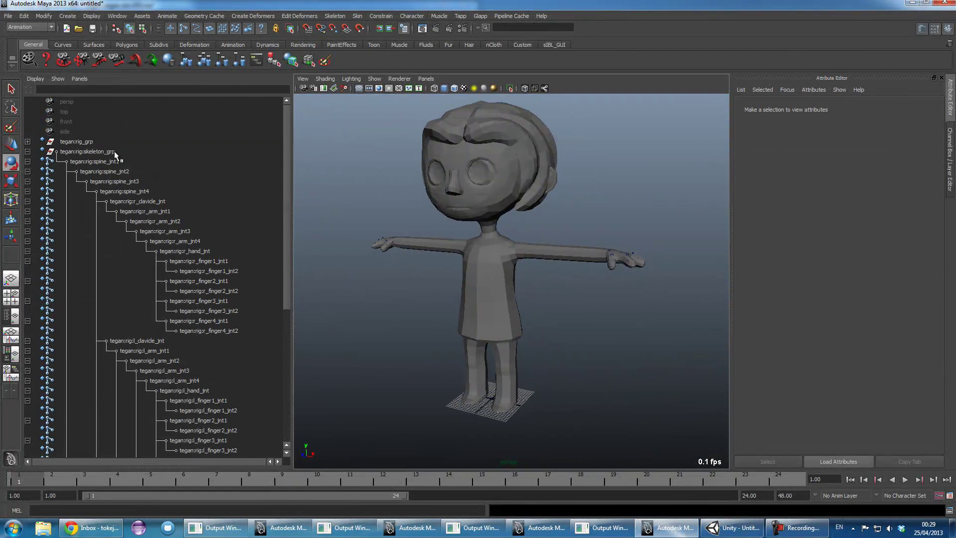
pyautogui.click(27, 151)
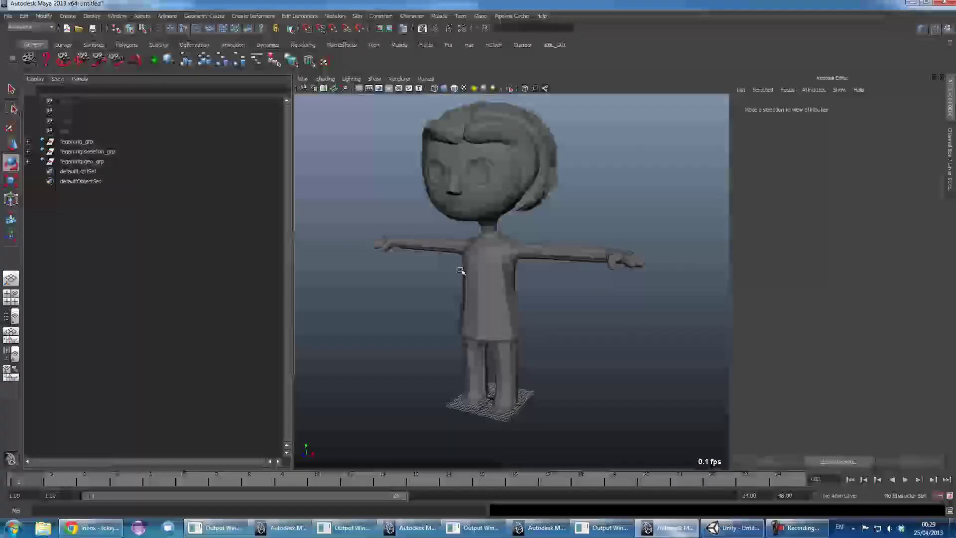
pyautogui.hotkey('ctrl', 'z')
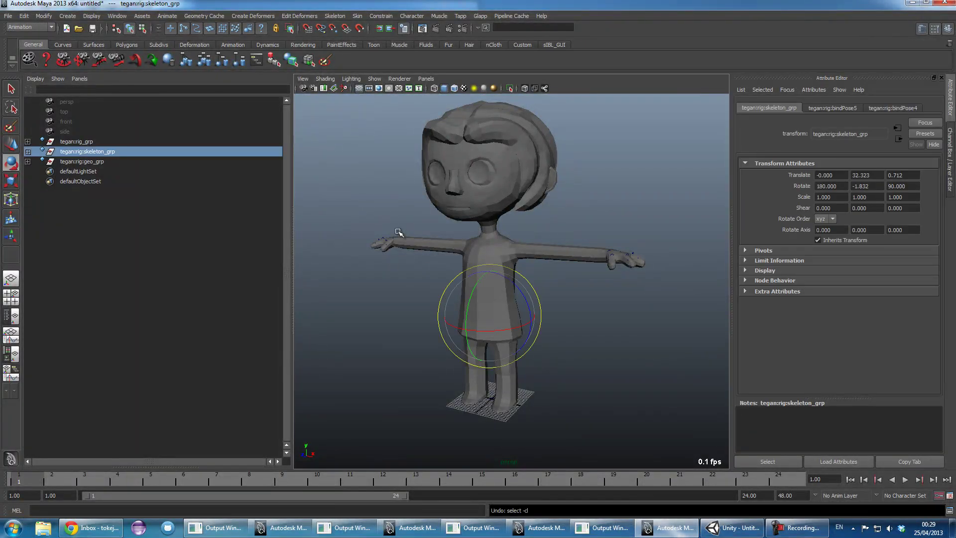
pyautogui.hotkey('ctrl', 'z')
pyautogui.hotkey('ctrl', 'z')
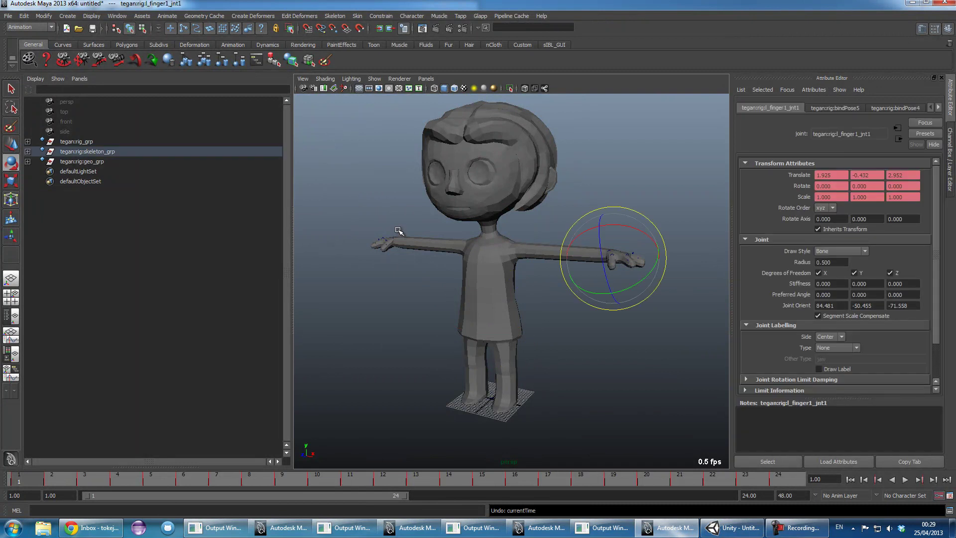
pyautogui.hotkey('ctrl', 'z')
pyautogui.hotkey('ctrl', 'z')
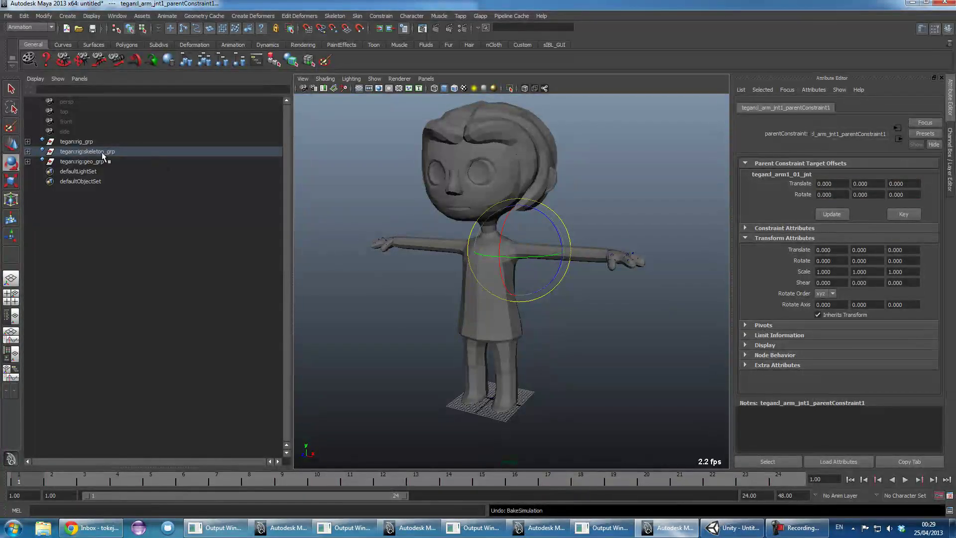
# - Collapse skeleton_grp, widen the perspective viewport further and bring Unity to the front
pyautogui.keyDown('shift'); pyautogui.click(28, 152); pyautogui.keyUp('shift')
pyautogui.click(133, 192)
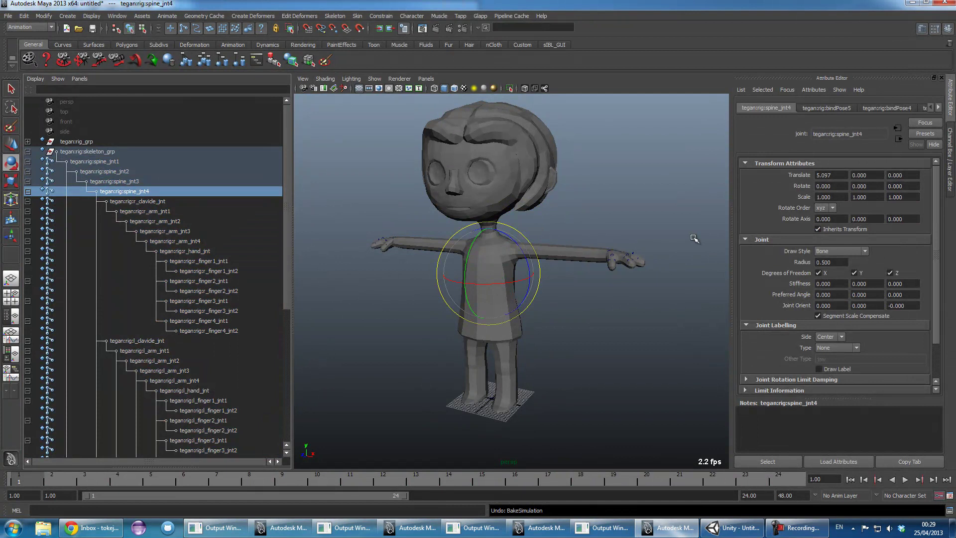
pyautogui.click(619, 207)
pyautogui.click(27, 151)
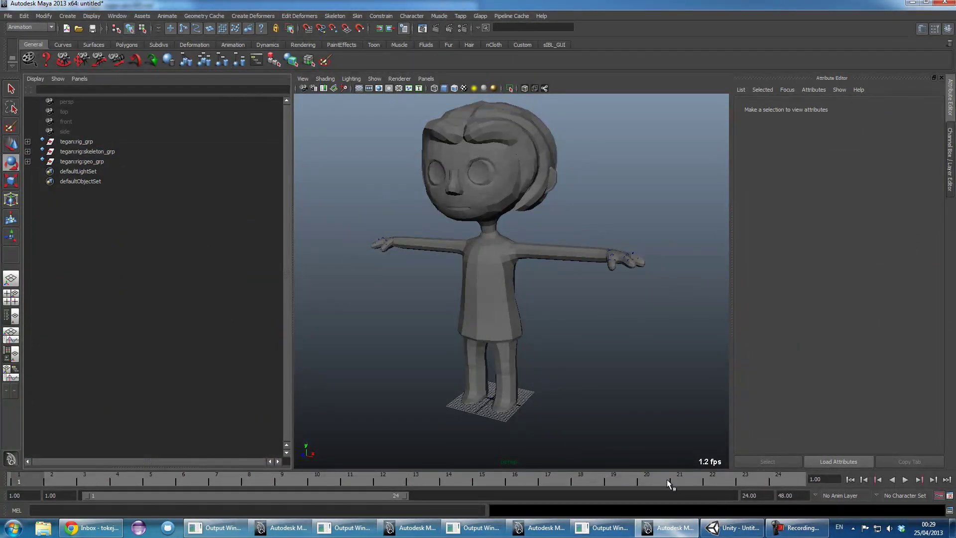
pyautogui.moveTo(292, 251); pyautogui.dragTo(160, 238)
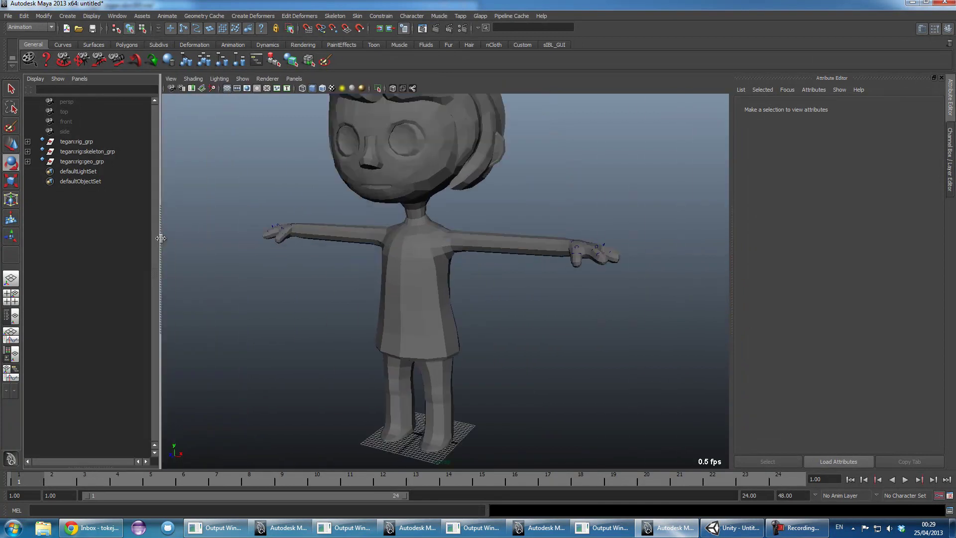
pyautogui.click(732, 528)
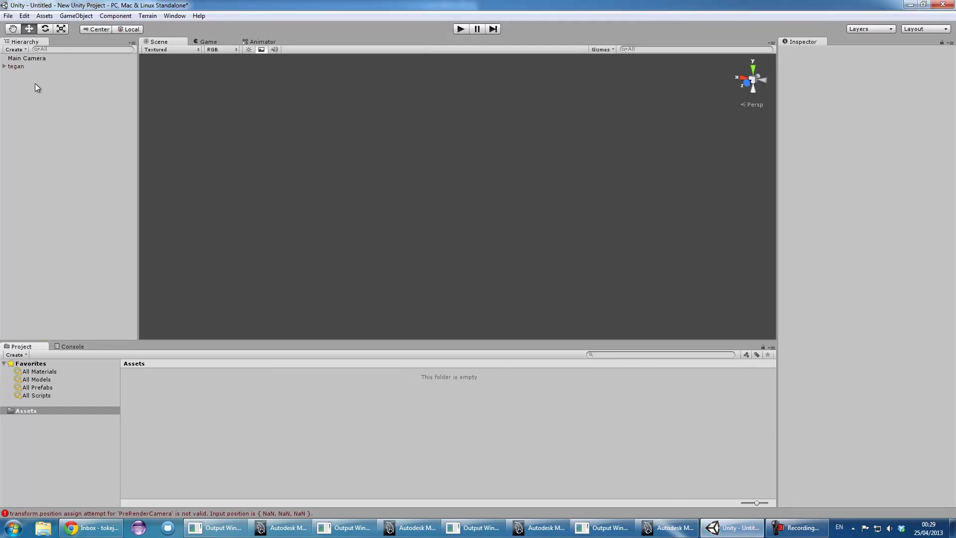
# - Delete the old tegan object and import tegan.fbx from the Desktop into Assets
pyautogui.click(17, 67)
pyautogui.press('Delete')
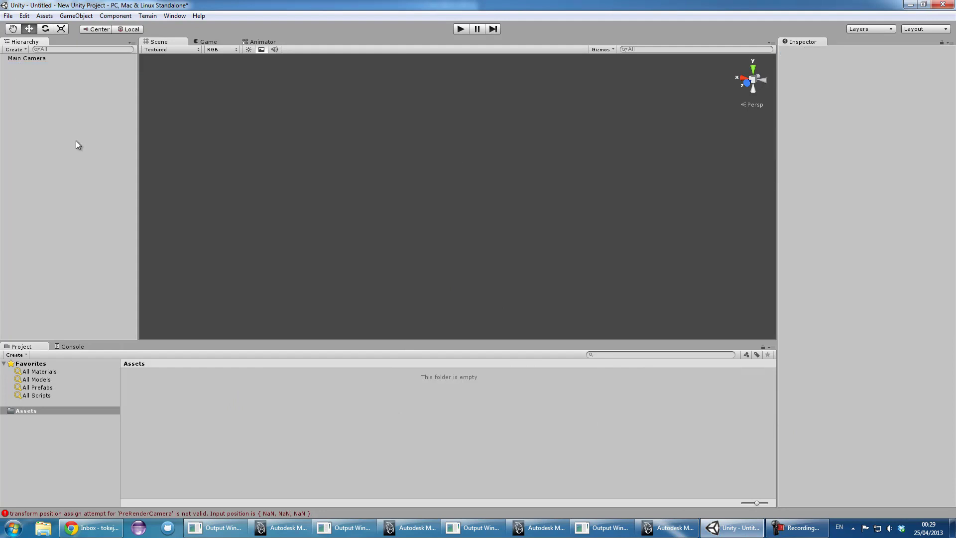
pyautogui.rightClick(200, 400)
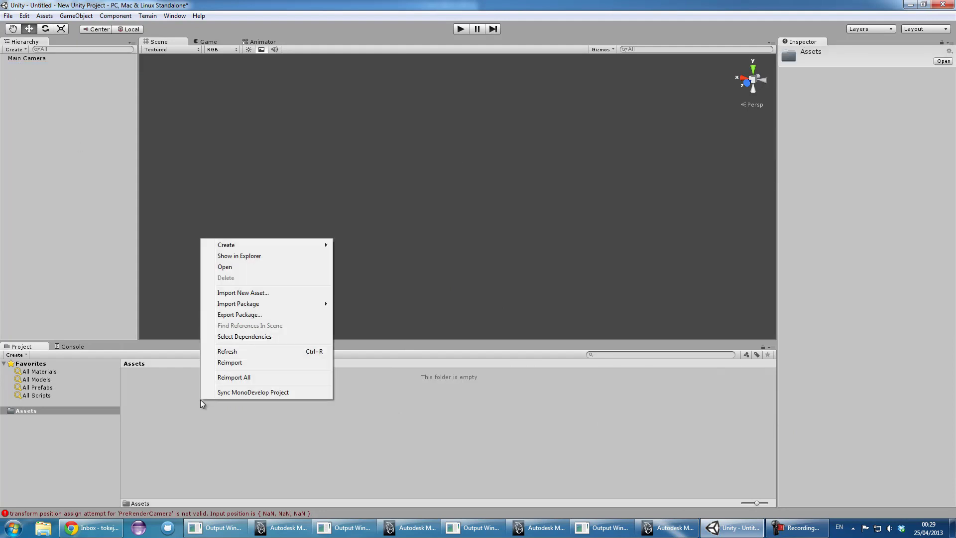
pyautogui.click(243, 293)
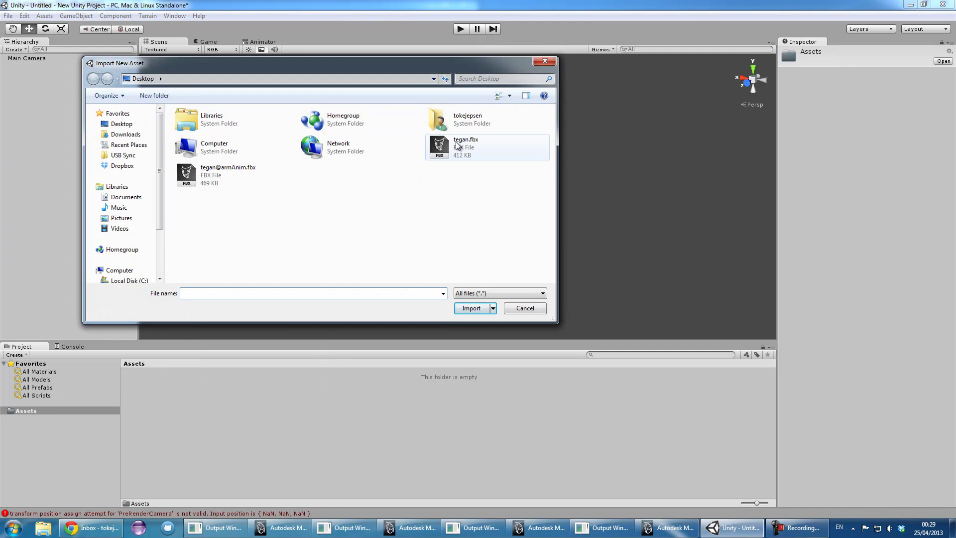
pyautogui.doubleClick(467, 150)
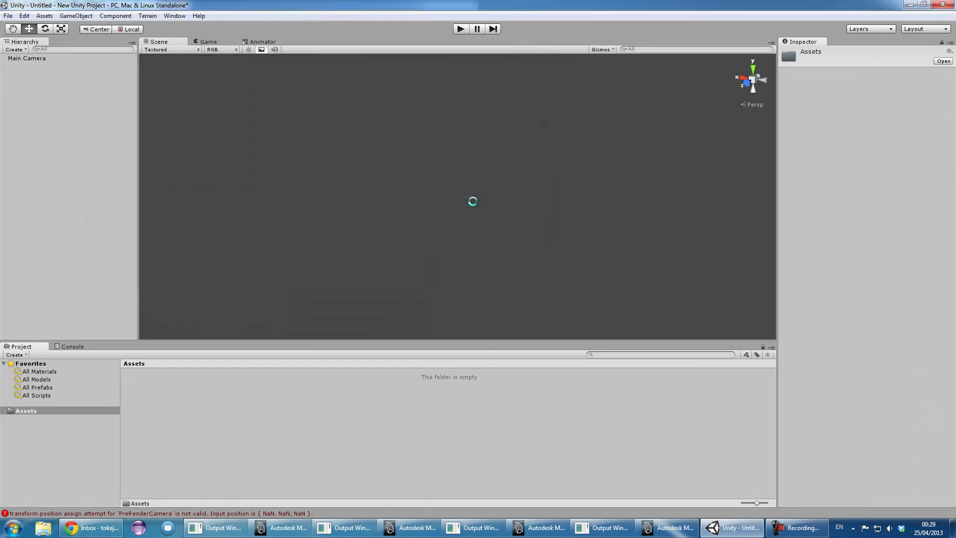
pyautogui.click(160, 388)
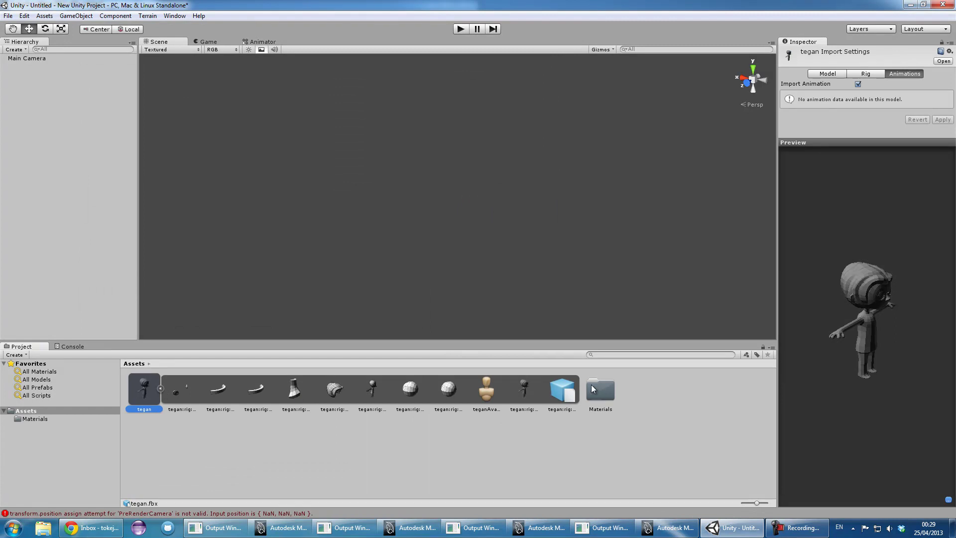
pyautogui.click(160, 389)
# - Place the tegan model into the scene and frame the view on it
pyautogui.moveTo(143, 393); pyautogui.dragTo(382, 247)
pyautogui.press('f')
pyautogui.click(31, 112)
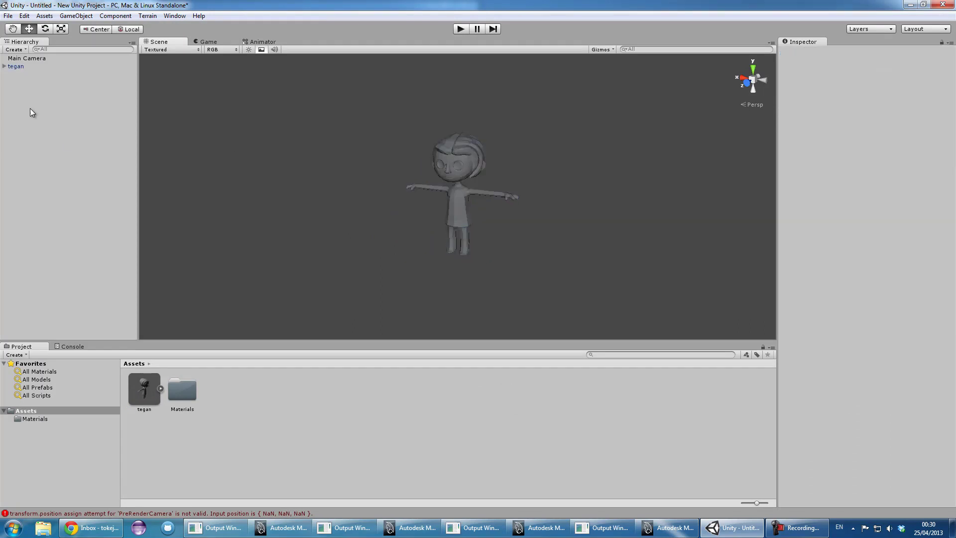
# - Inspect tegan's hierarchy down to spine_jnt1's child joints, then collapse it
pyautogui.click(4, 66)
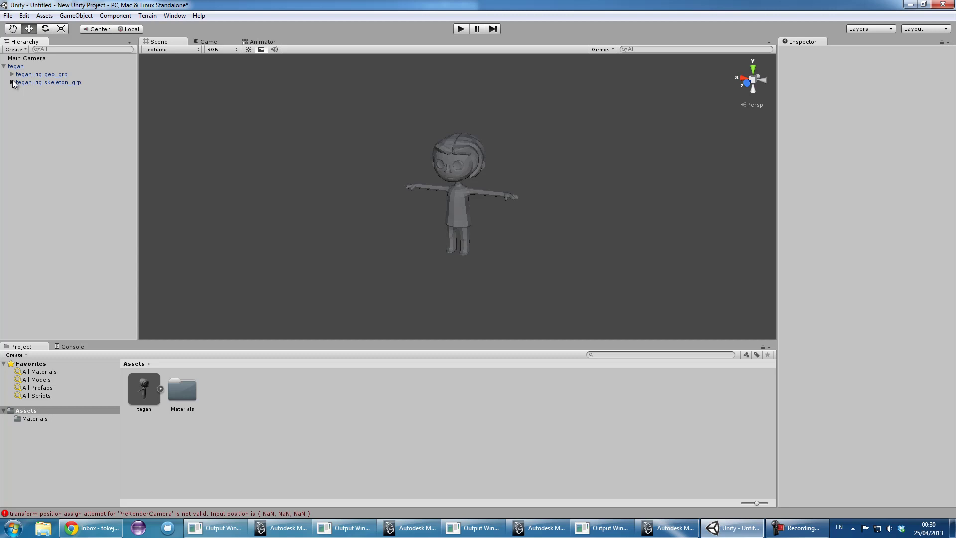
pyautogui.click(12, 82)
pyautogui.click(12, 82)
pyautogui.click(12, 82)
pyautogui.click(20, 90)
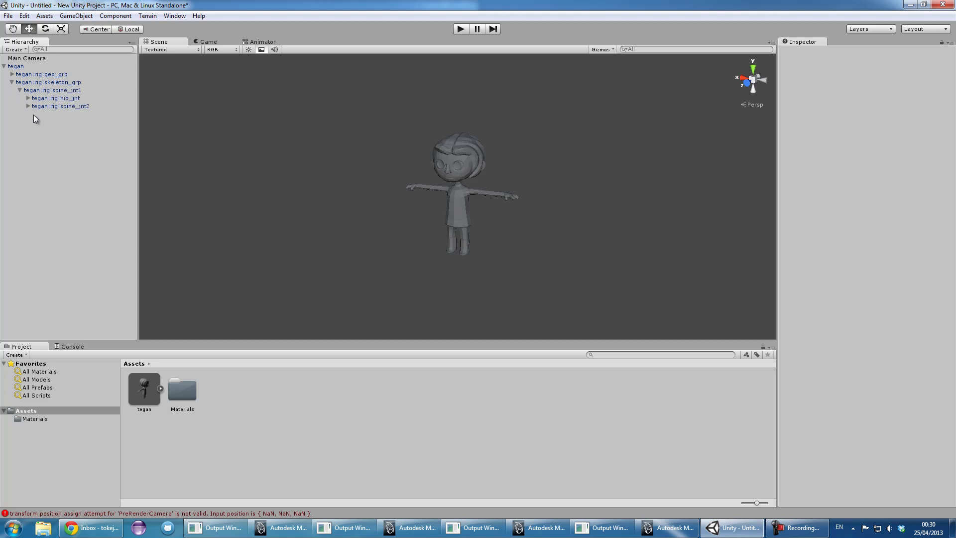
pyautogui.click(12, 83)
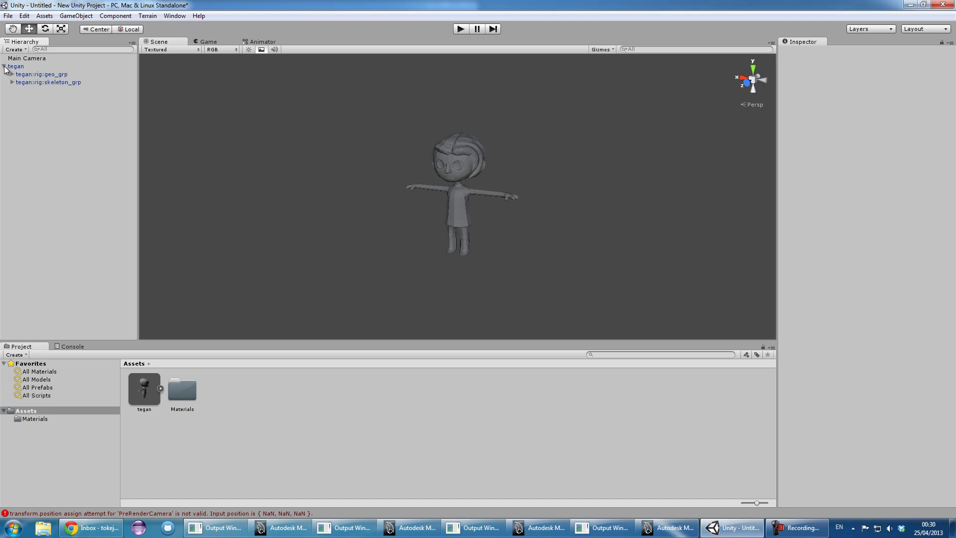
pyautogui.click(5, 67)
pyautogui.rightClick(268, 411)
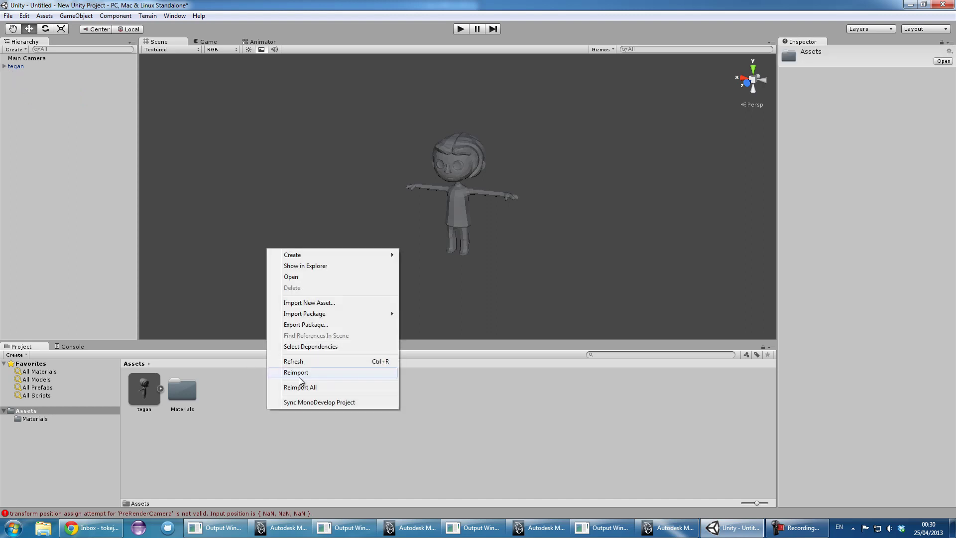
pyautogui.click(310, 303)
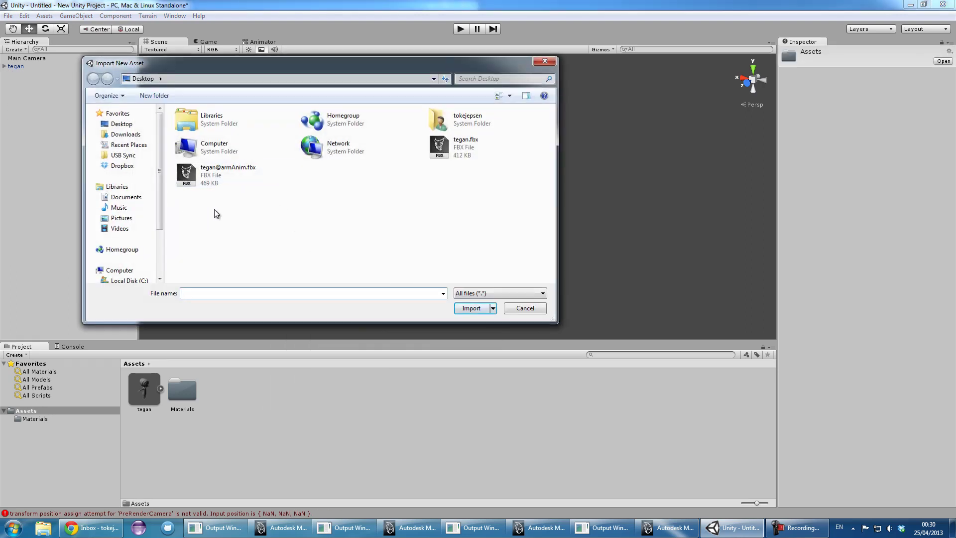
pyautogui.doubleClick(213, 182)
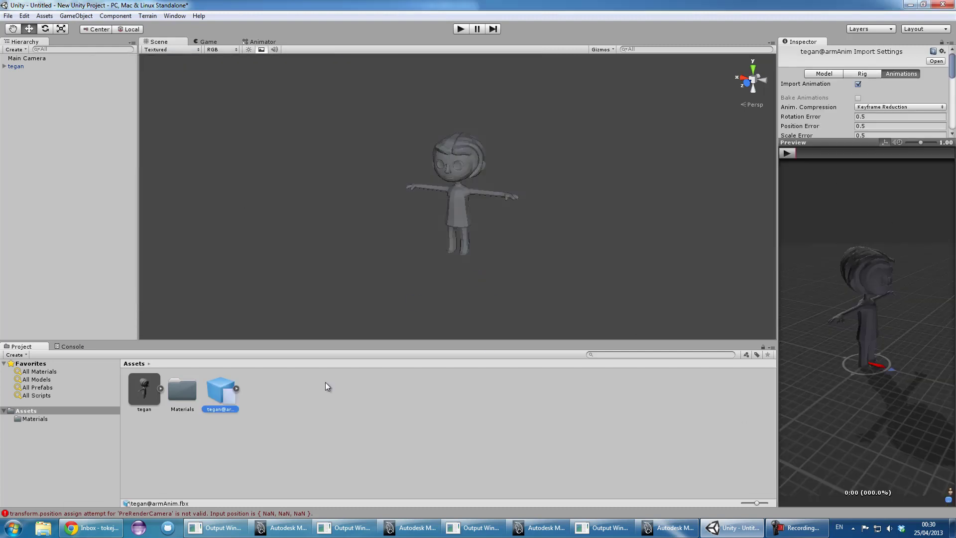
pyautogui.keyDown('alt'); pyautogui.moveTo(899, 354); pyautogui.dragTo(829, 359); pyautogui.keyUp('alt')
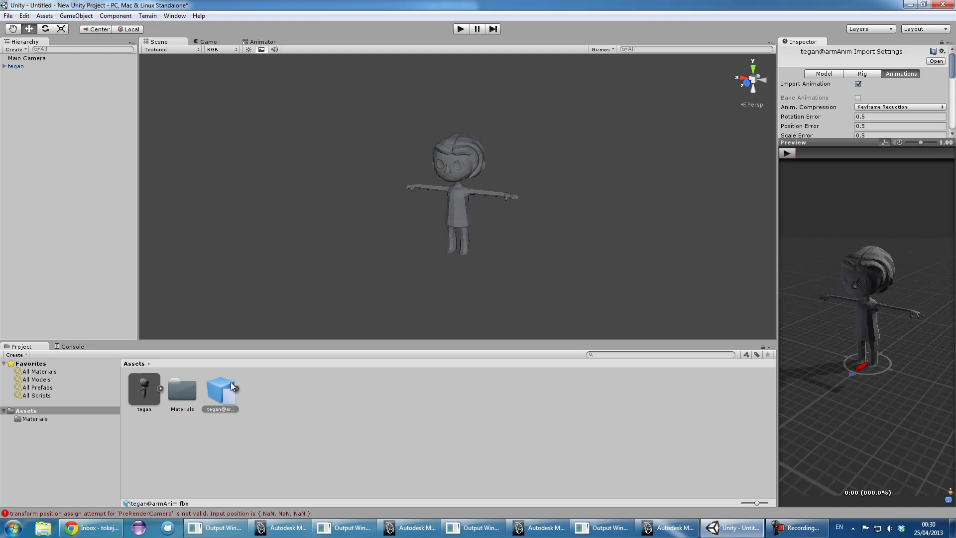
pyautogui.click(786, 153)
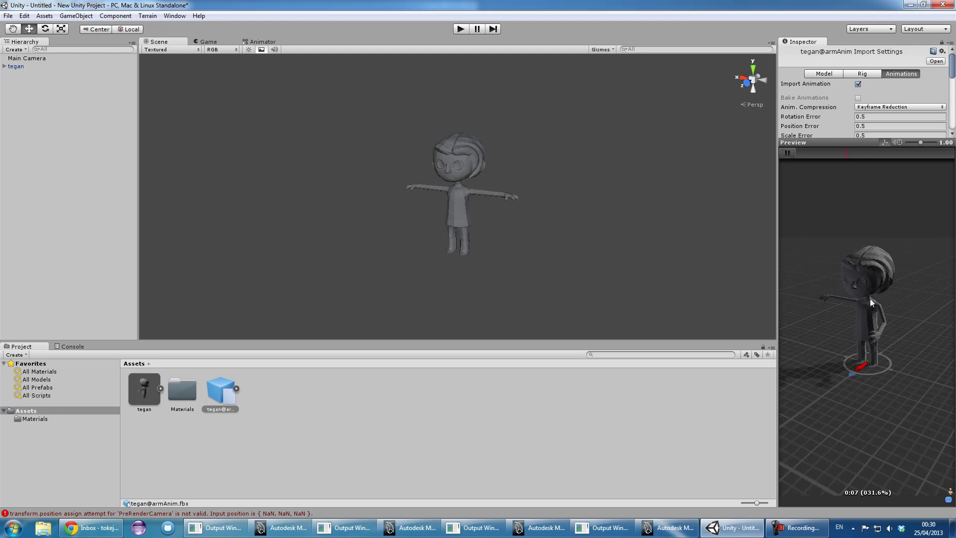
pyautogui.keyDown('alt'); pyautogui.moveTo(881, 288); pyautogui.dragTo(741, 326); pyautogui.keyUp('alt')
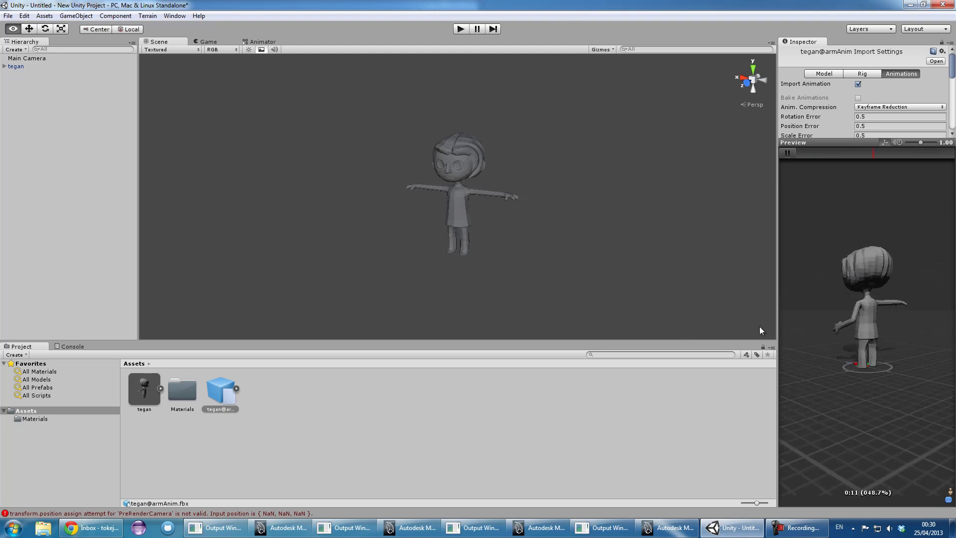
pyautogui.keyDown('alt'); pyautogui.moveTo(904, 340); pyautogui.dragTo(877, 374); pyautogui.keyUp('alt')
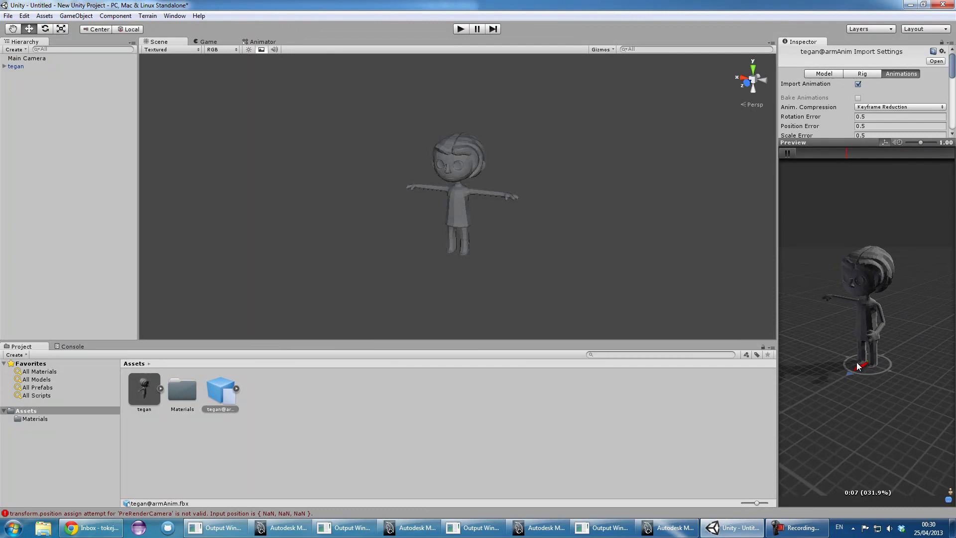